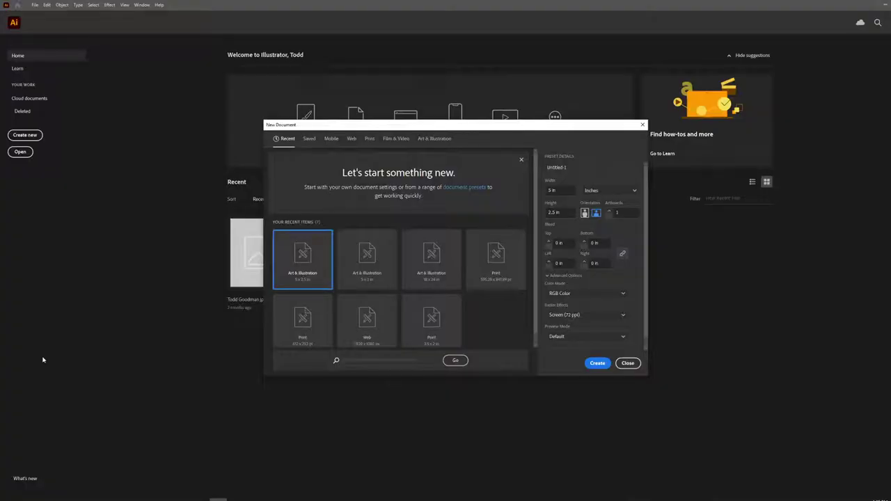
- Create a new print document from the Letter preset
{"action": "left_click", "coordinate": [369, 138]}
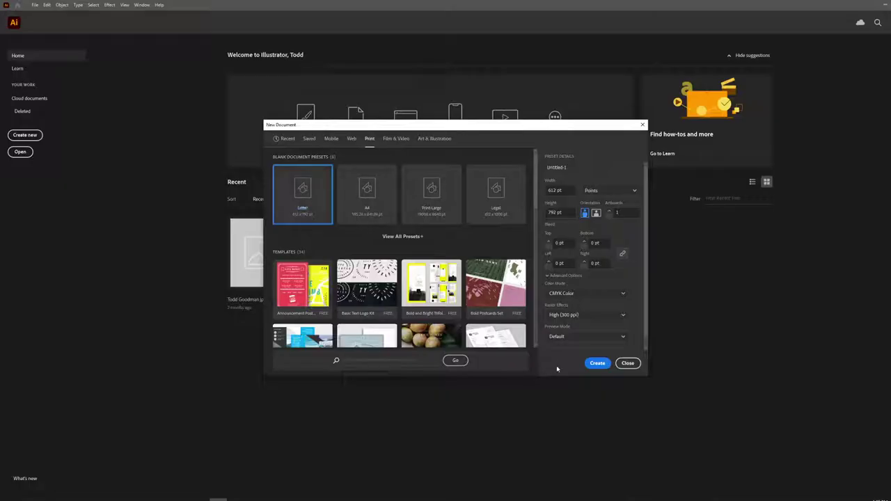
{"action": "left_click", "coordinate": [597, 363]}
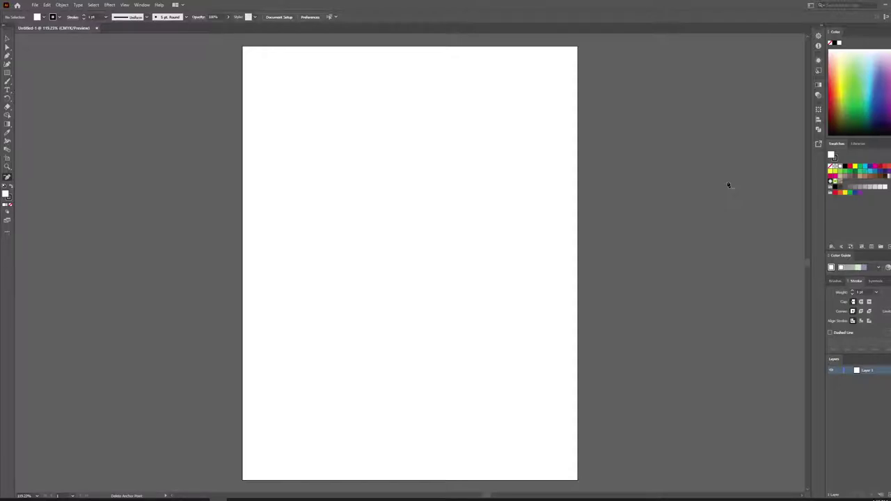
- Draw a green square about 158 pt wide with no stroke near the middle of the artboard
{"action": "left_click", "coordinate": [7, 74]}
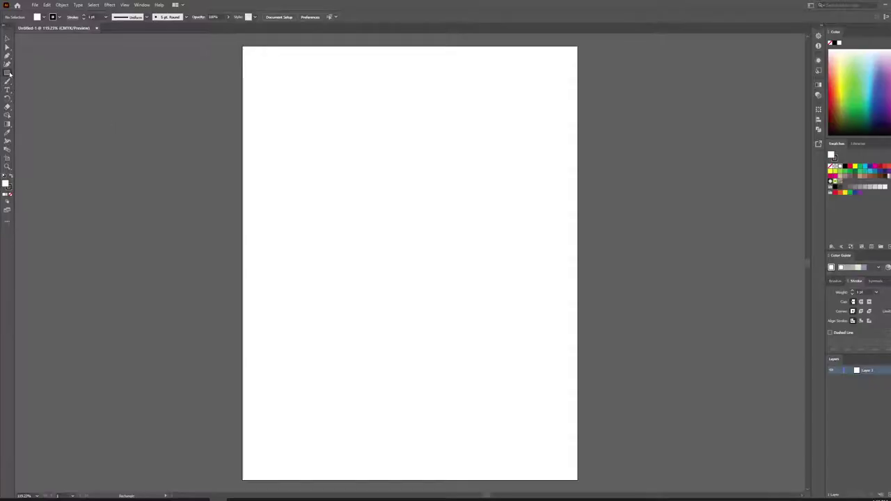
{"action": "left_click", "coordinate": [60, 17]}
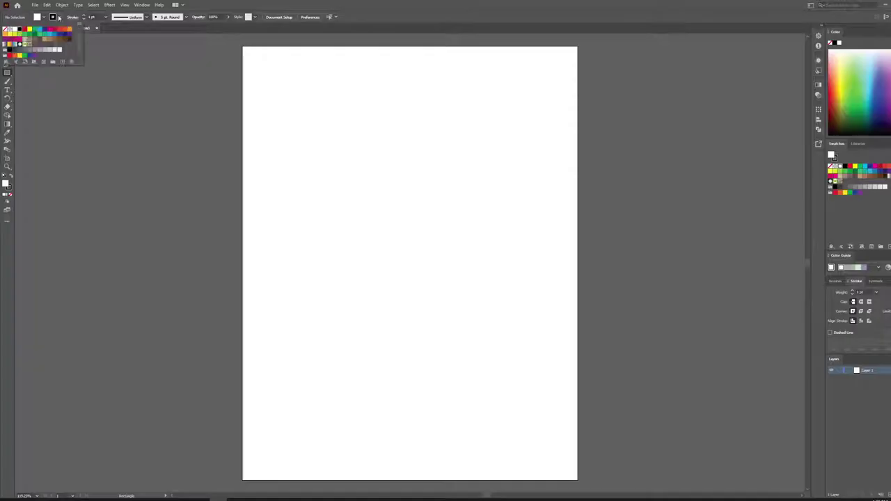
{"action": "left_click", "coordinate": [7, 31]}
{"action": "left_click", "coordinate": [59, 18]}
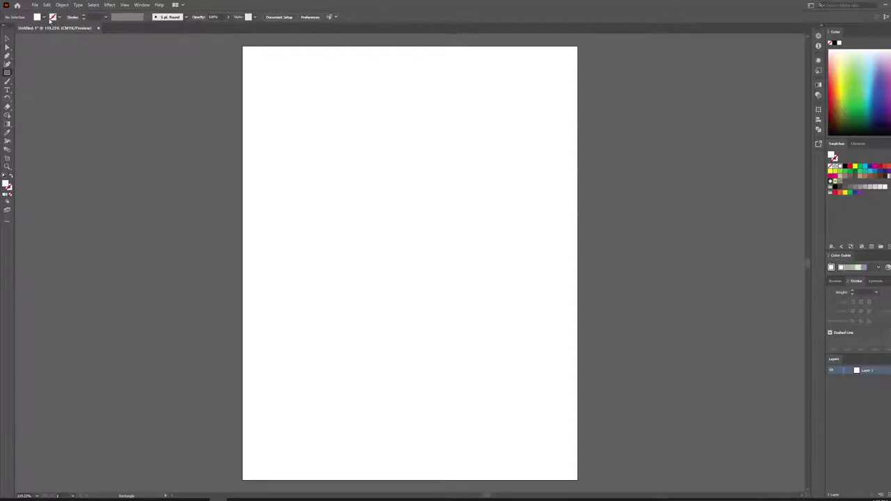
{"action": "left_click", "coordinate": [44, 17]}
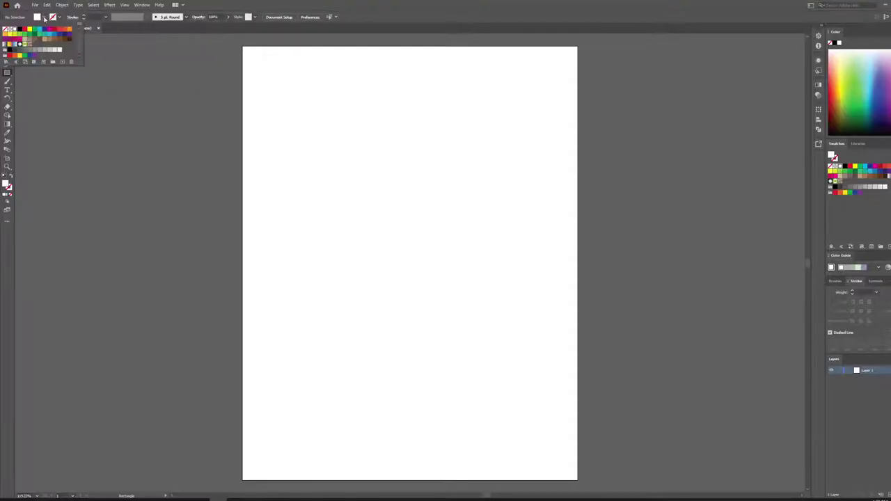
{"action": "left_click", "coordinate": [32, 34]}
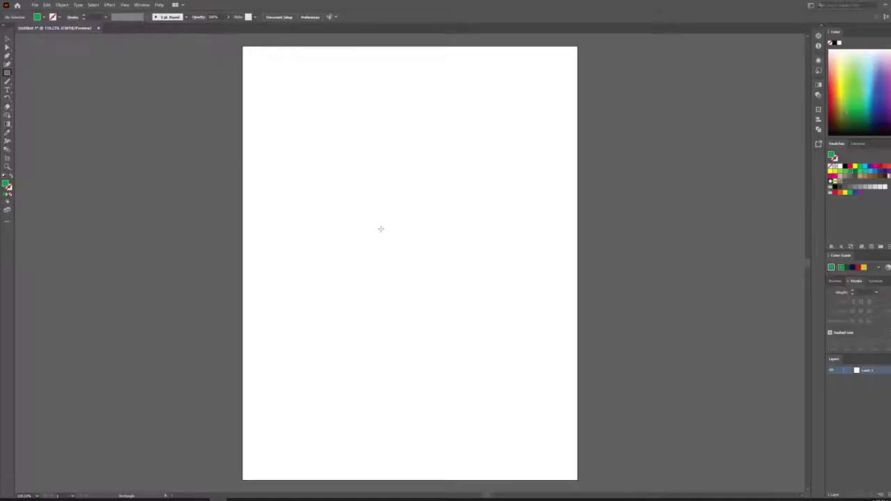
{"action": "mouse_move", "coordinate": [362, 243]}
{"action": "left_mouse_down"}
{"action": "mouse_move", "coordinate": [452, 318]}
{"action": "mouse_move", "coordinate": [453, 335]}
{"action": "mouse_move", "coordinate": [414, 294]}
{"action": "mouse_move", "coordinate": [466, 346]}
{"action": "mouse_move", "coordinate": [442, 325]}
{"action": "mouse_move", "coordinate": [450, 314]}
{"action": "left_mouse_up"}
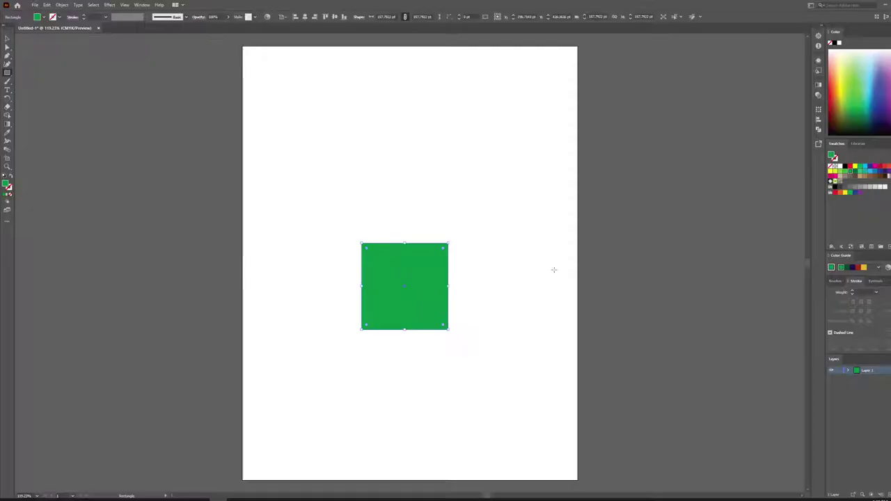
- Change the square's fill to a darker green and center it horizontally on the artboard
{"action": "left_click", "coordinate": [45, 17]}
{"action": "left_click", "coordinate": [35, 37]}
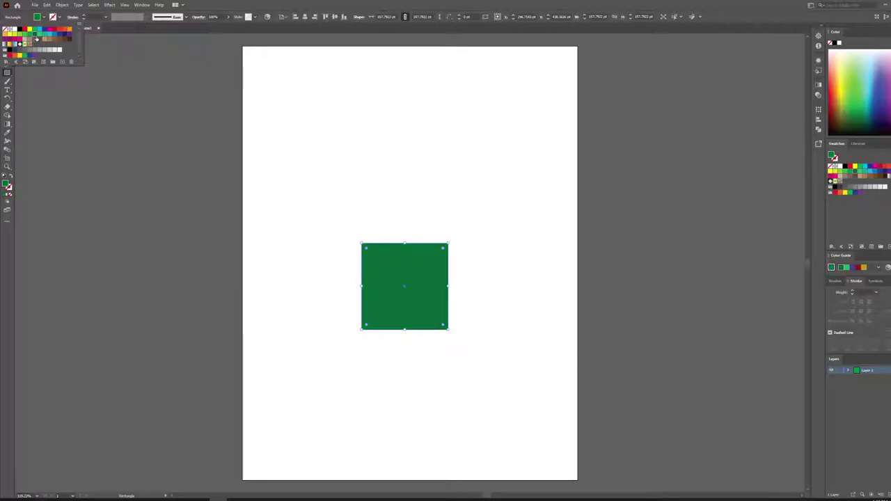
{"action": "key", "text": "Escape"}
{"action": "left_click", "coordinate": [131, 125]}
{"action": "mouse_move", "coordinate": [419, 293]}
{"action": "left_mouse_down"}
{"action": "mouse_move", "coordinate": [426, 282]}
{"action": "mouse_move", "coordinate": [424, 291]}
{"action": "left_mouse_up"}
{"action": "left_click", "coordinate": [593, 249]}
{"action": "left_click", "coordinate": [429, 293]}
- Reshape the square into an upright triangle with its apex centered above the base
{"action": "left_click", "coordinate": [7, 47]}
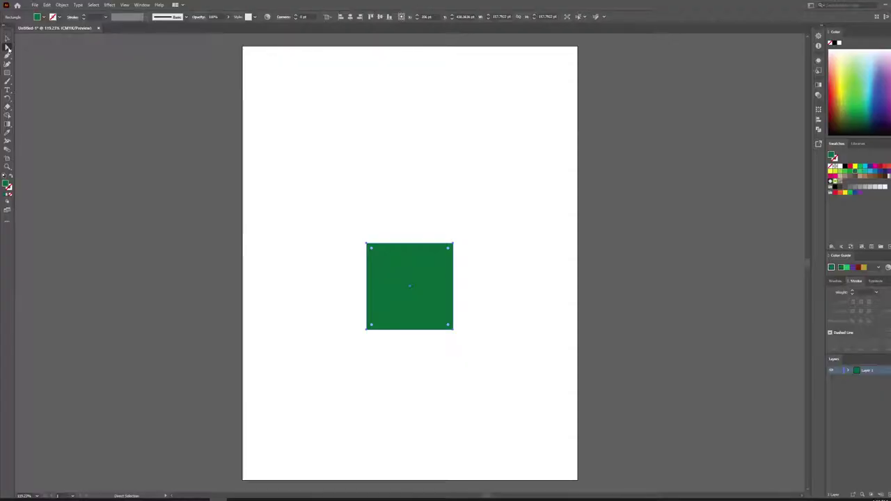
{"action": "left_click", "coordinate": [370, 246]}
{"action": "left_click_drag", "start_coordinate": [370, 247], "coordinate": [411, 245]}
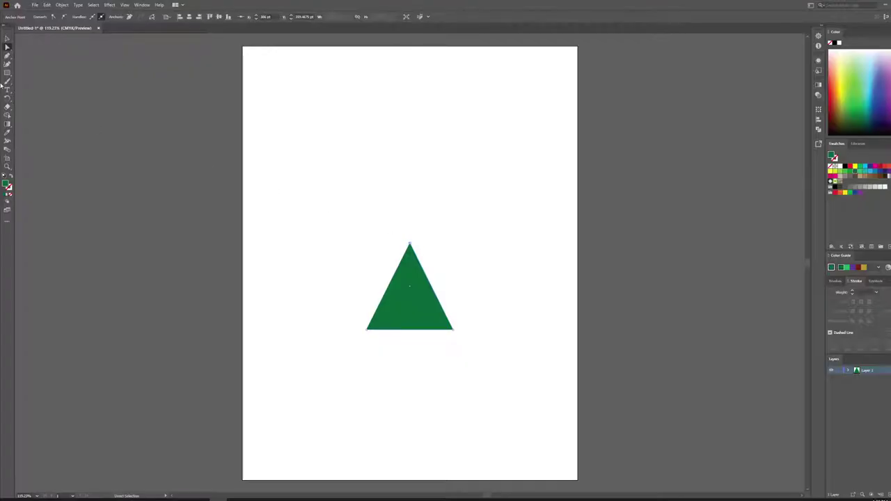
- Flatten the triangle to roughly 60% of its height and reposition it near the middle of the artboard
{"action": "left_click", "coordinate": [7, 38]}
{"action": "left_click", "coordinate": [209, 133]}
{"action": "left_click", "coordinate": [418, 332]}
{"action": "mouse_move", "coordinate": [425, 315]}
{"action": "left_mouse_down"}
{"action": "mouse_move", "coordinate": [411, 272]}
{"action": "mouse_move", "coordinate": [422, 329]}
{"action": "left_mouse_up"}
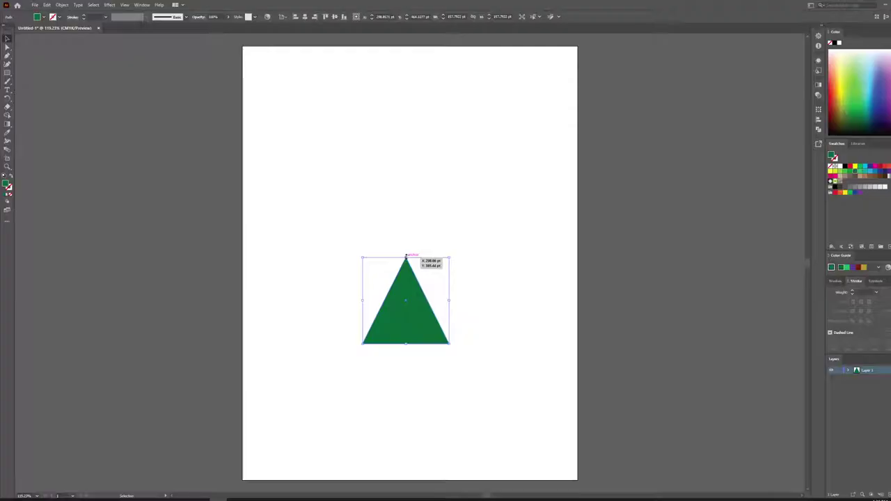
{"action": "left_click_drag", "start_coordinate": [406, 256], "coordinate": [406, 291]}
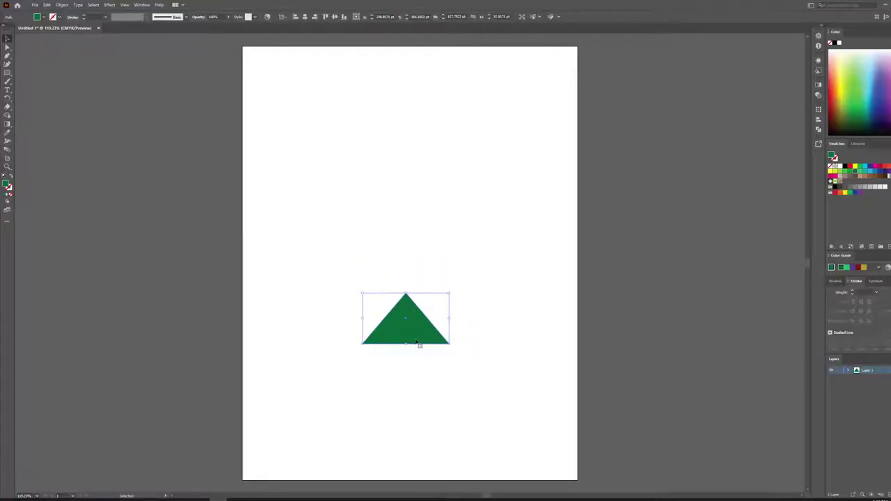
{"action": "left_click_drag", "start_coordinate": [412, 327], "coordinate": [413, 314]}
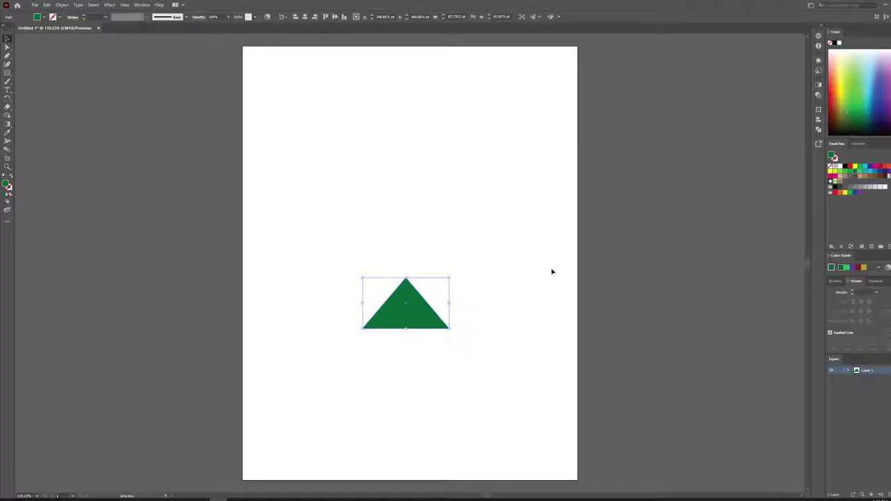
- Duplicate the triangle straight upward so the copy overlaps the upper part of the original
{"action": "left_click", "coordinate": [47, 5]}
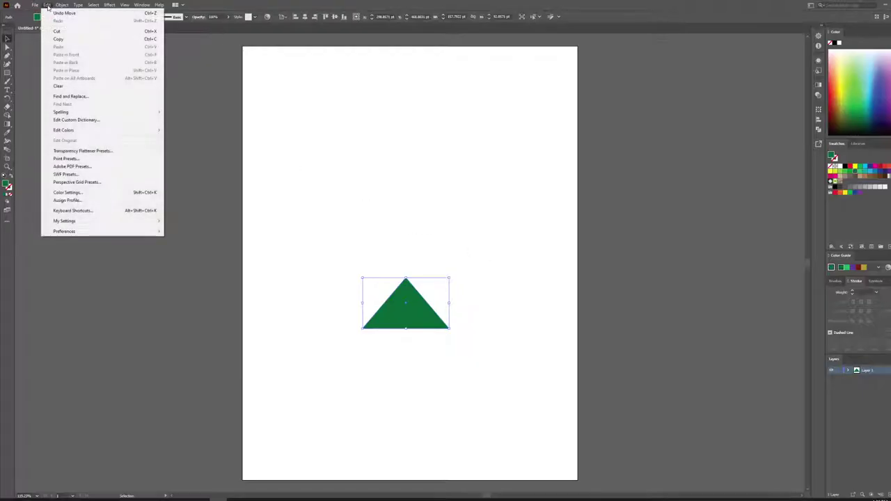
{"action": "left_click", "coordinate": [67, 40]}
{"action": "left_click", "coordinate": [268, 81]}
{"action": "left_click", "coordinate": [402, 310]}
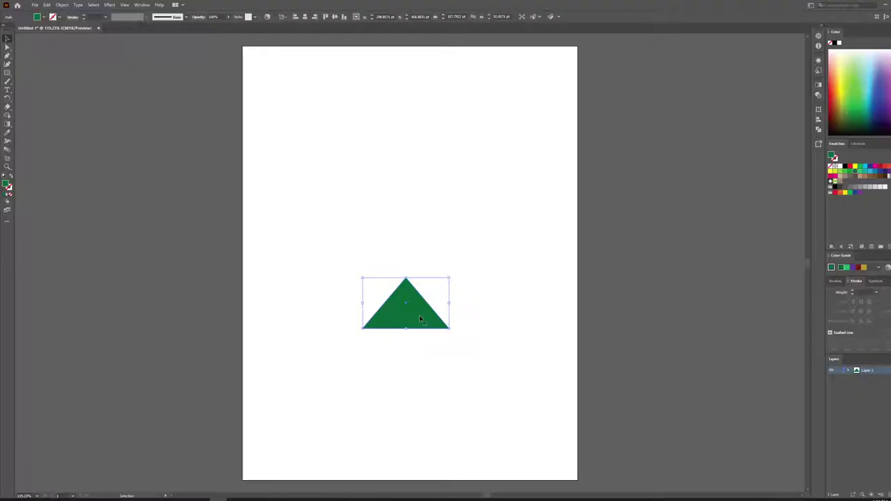
{"action": "left_click_drag", "start_coordinate": [420, 318], "coordinate": [419, 292]}
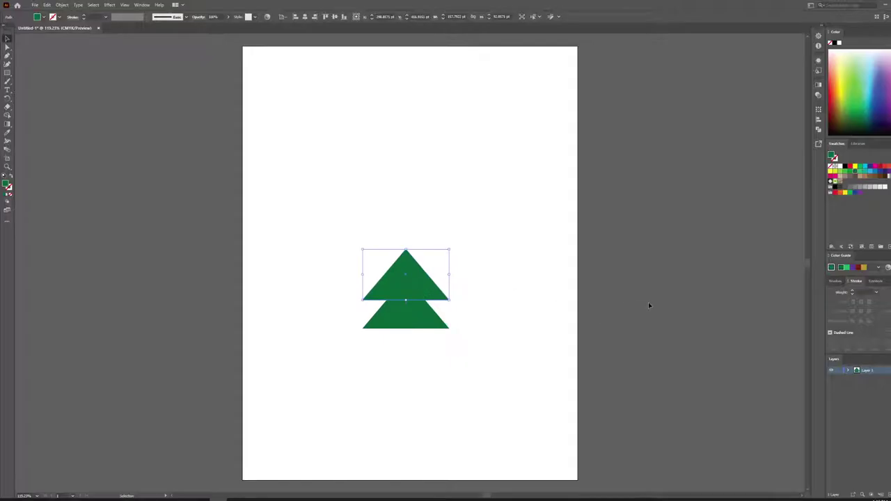
- Try to shrink the upper triangle by scaling it from its corners
{"action": "left_click", "coordinate": [520, 312]}
{"action": "left_click", "coordinate": [425, 296]}
{"action": "left_click_drag", "start_coordinate": [449, 249], "coordinate": [470, 255]}
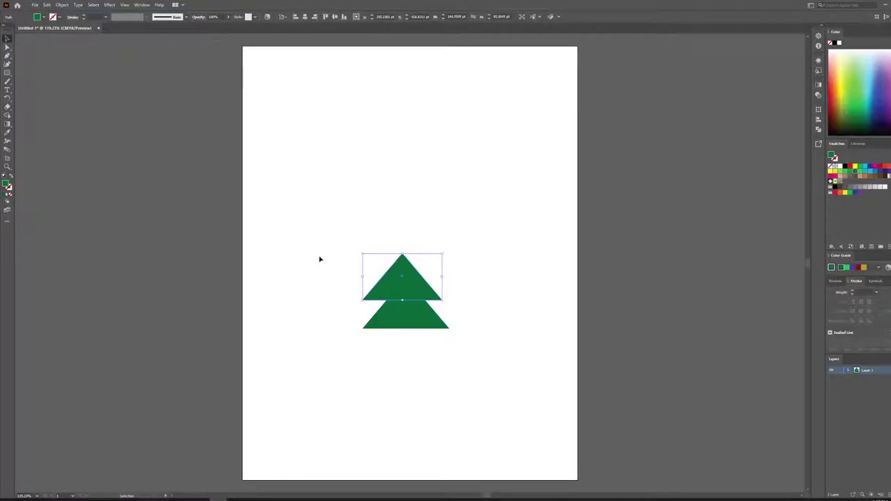
{"action": "left_click_drag", "start_coordinate": [362, 254], "coordinate": [404, 260]}
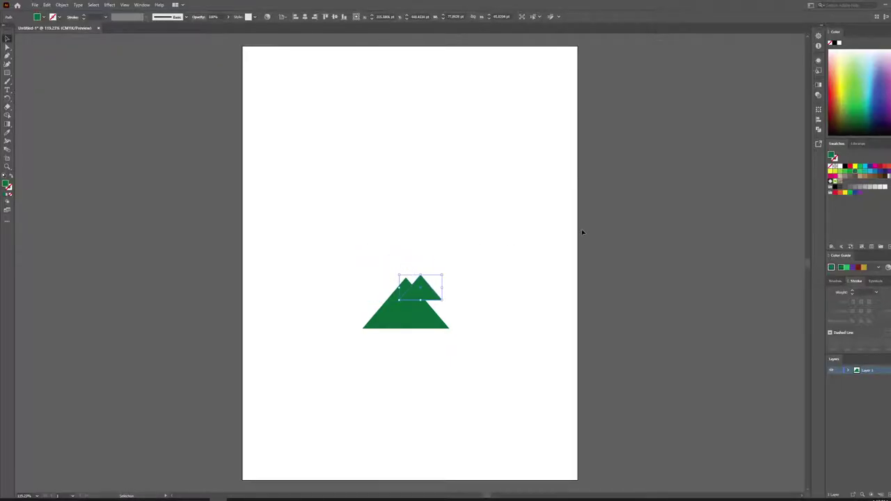
{"action": "key", "text": "ctrl+z"}
{"action": "left_click", "coordinate": [515, 243]}
{"action": "left_click", "coordinate": [413, 286]}
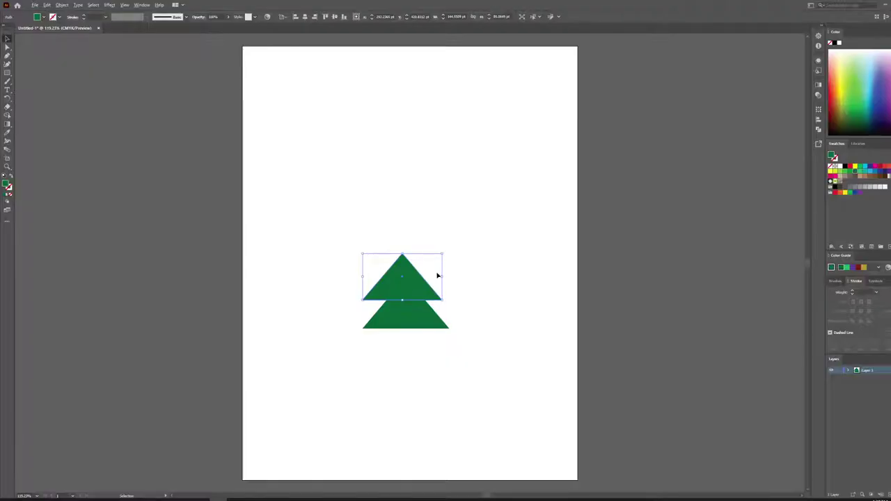
- Scale the upper triangle down proportionally to about 140 pt wide, keeping it centered over the lower one
{"action": "mouse_move", "coordinate": [444, 253]}
{"action": "left_mouse_down"}
{"action": "mouse_move", "coordinate": [432, 261]}
{"action": "mouse_move", "coordinate": [437, 255]}
{"action": "left_mouse_up"}
{"action": "mouse_move", "coordinate": [411, 288]}
{"action": "left_mouse_down"}
{"action": "mouse_move", "coordinate": [420, 287]}
{"action": "mouse_move", "coordinate": [411, 288]}
{"action": "left_mouse_up"}
{"action": "left_click_drag", "start_coordinate": [439, 259], "coordinate": [462, 255]}
{"action": "left_click", "coordinate": [436, 302]}
- Duplicate the upper triangle straight upward and shrink the copy proportionally as the tree's narrow top tier
{"action": "left_click", "coordinate": [416, 290]}
{"action": "left_click_drag", "start_coordinate": [416, 290], "coordinate": [417, 268]}
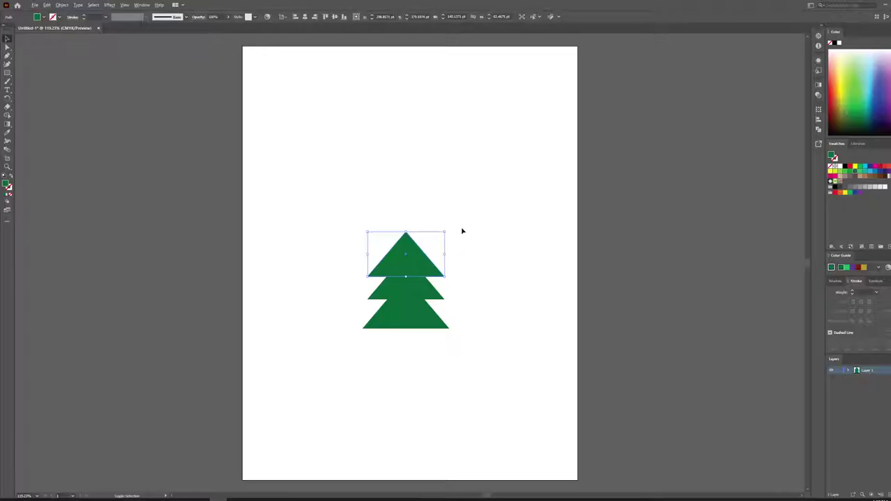
{"action": "left_click_drag", "start_coordinate": [444, 232], "coordinate": [433, 239]}
- Duplicate the lowest triangle straight downward and enlarge the copy as the tree's widest bottom tier
{"action": "left_click", "coordinate": [415, 305]}
{"action": "left_click_drag", "start_coordinate": [417, 321], "coordinate": [457, 359]}
{"action": "left_click", "coordinate": [510, 337]}
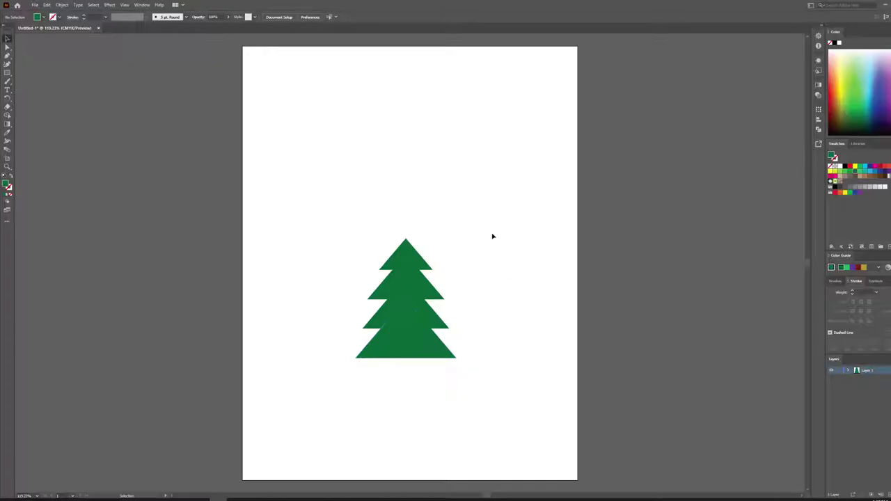
- Draw a dark brown rectangle about 21 by 66 pt as the trunk, centered at the tree's base
{"action": "left_click", "coordinate": [8, 73]}
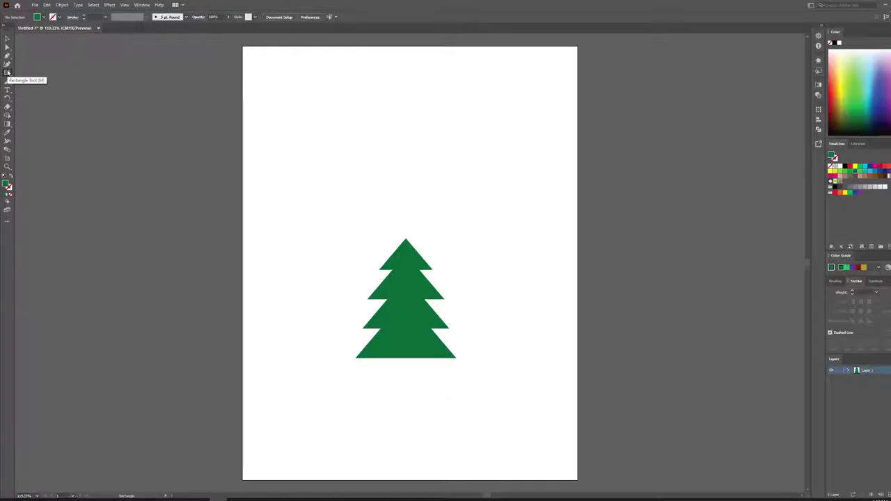
{"action": "left_click", "coordinate": [43, 17]}
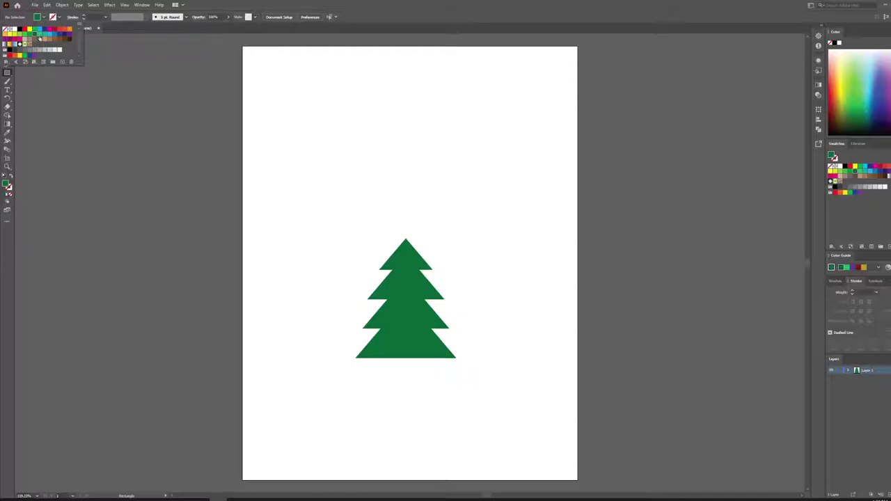
{"action": "left_click", "coordinate": [65, 38]}
{"action": "left_click", "coordinate": [400, 376]}
{"action": "left_click_drag", "start_coordinate": [401, 355], "coordinate": [407, 376]}
{"action": "left_click", "coordinate": [7, 38]}
{"action": "left_click", "coordinate": [272, 110]}
{"action": "left_click", "coordinate": [511, 320]}
- Send the brown trunk to the back, behind the green triangles
{"action": "left_click", "coordinate": [405, 375]}
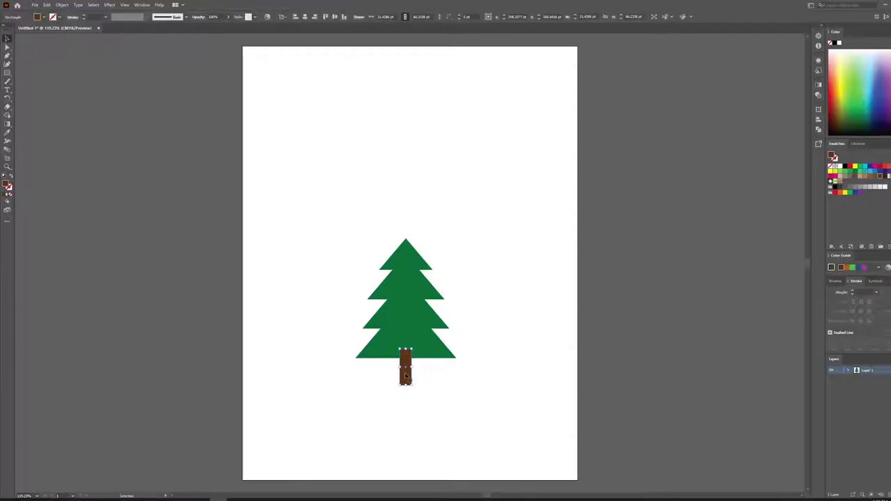
{"action": "right_click", "coordinate": [405, 380]}
{"action": "mouse_move", "coordinate": [422, 342]}
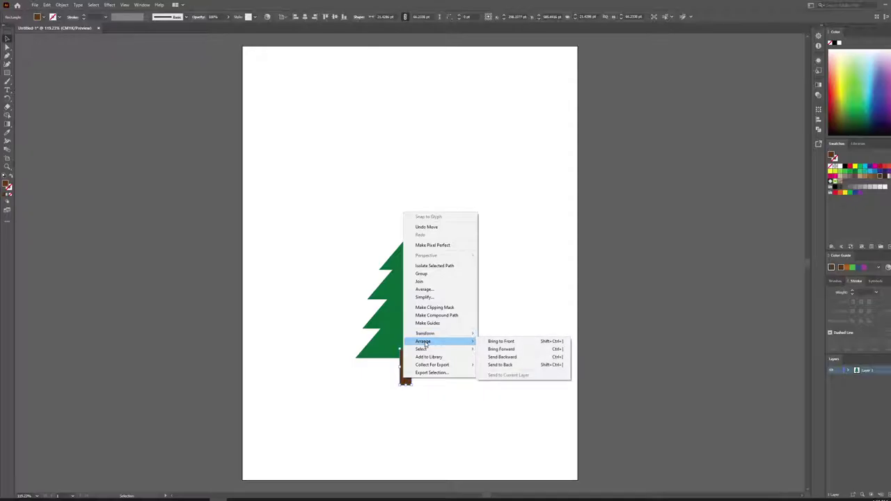
{"action": "left_click", "coordinate": [505, 365]}
{"action": "left_click", "coordinate": [518, 306]}
- Select all the triangles and the trunk and group them into one tree
{"action": "left_click_drag", "start_coordinate": [319, 187], "coordinate": [479, 413]}
{"action": "left_click", "coordinate": [531, 312]}
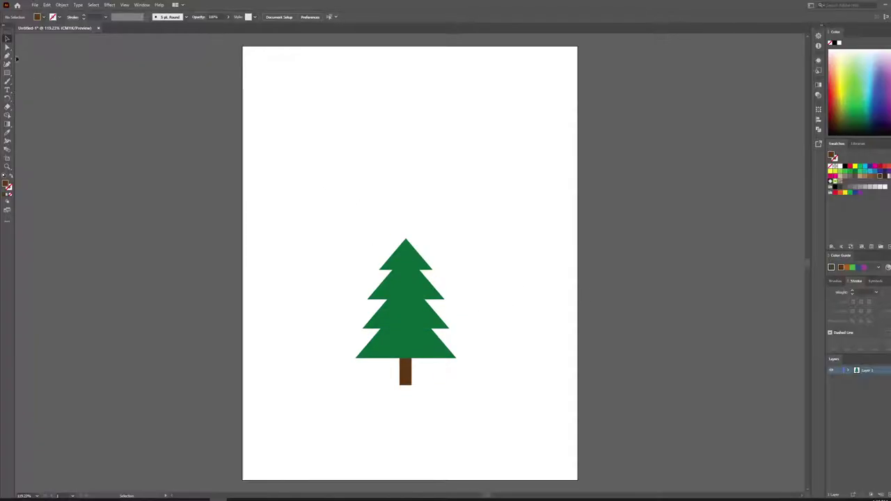
{"action": "left_click_drag", "start_coordinate": [318, 185], "coordinate": [528, 456]}
{"action": "right_click", "coordinate": [410, 331]}
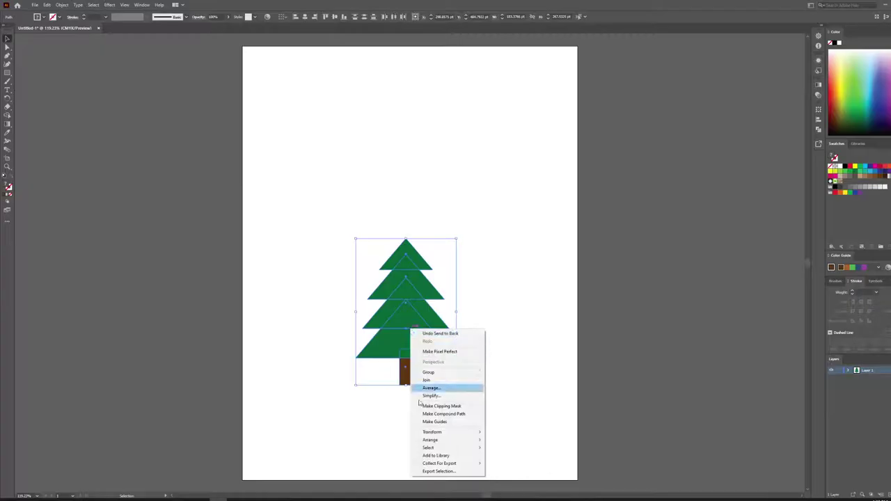
{"action": "left_click", "coordinate": [431, 373]}
{"action": "left_click", "coordinate": [435, 367]}
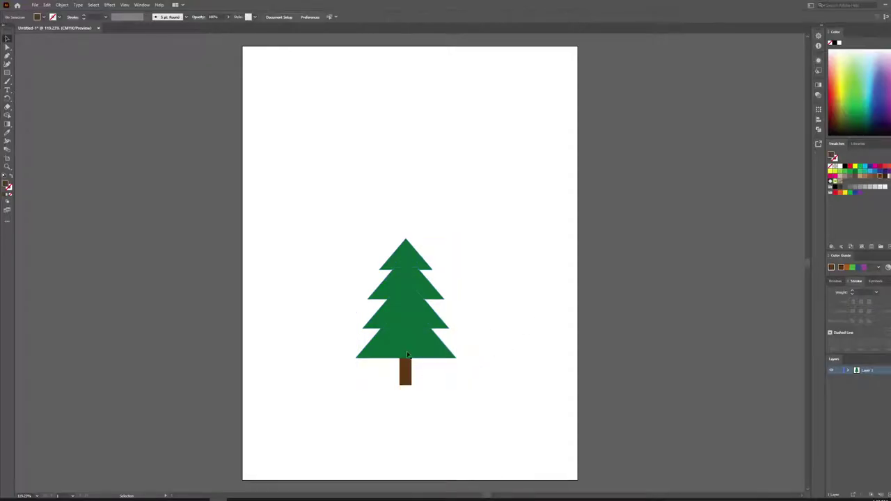
- Move the grouped tree off the artboard onto the empty canvas to its right
{"action": "left_click", "coordinate": [516, 281]}
{"action": "left_click_drag", "start_coordinate": [411, 350], "coordinate": [726, 317]}
{"action": "left_click", "coordinate": [798, 151]}
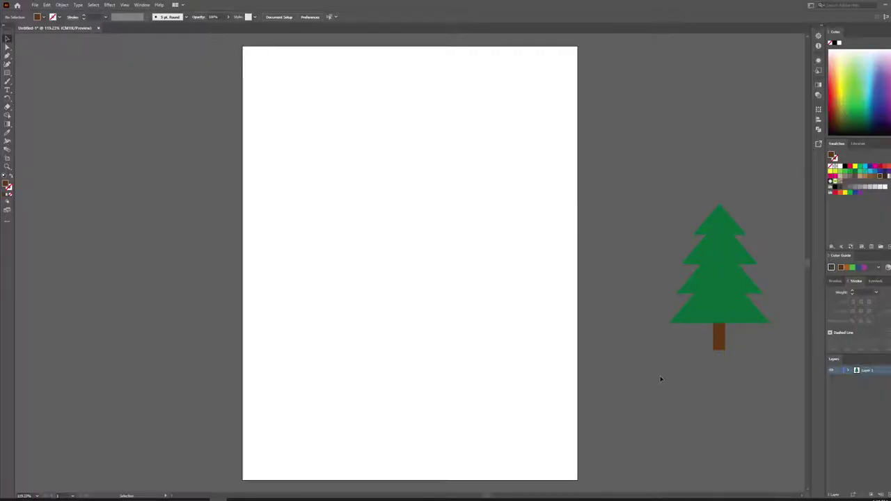
- Try placing two duplicates of the tree on the artboard
{"action": "left_click_drag", "start_coordinate": [752, 307], "coordinate": [316, 323]}
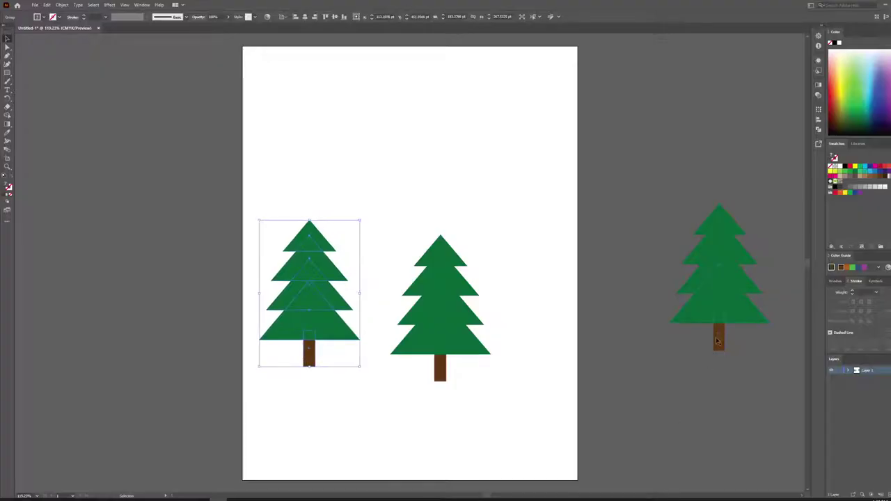
{"action": "key", "text": "ctrl+z"}
{"action": "key", "text": "ctrl+z"}
{"action": "left_click", "coordinate": [670, 424]}
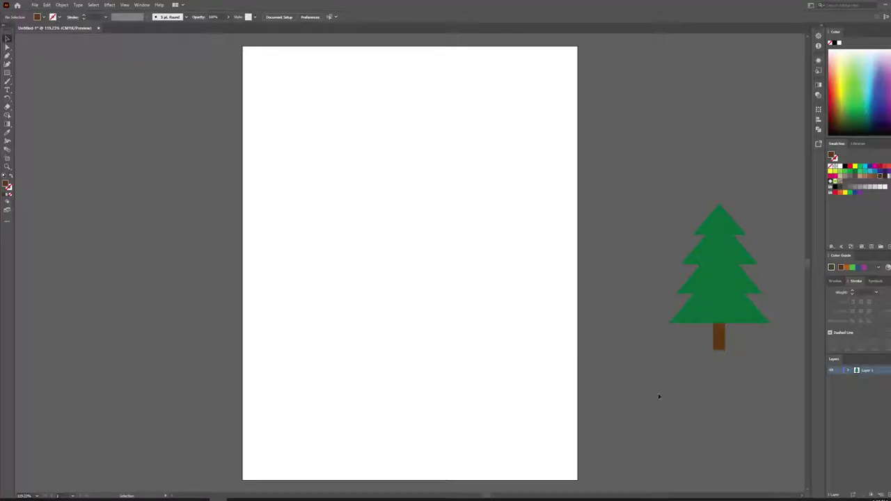
- Move the tree back onto the middle of the artboard
{"action": "left_click_drag", "start_coordinate": [741, 303], "coordinate": [434, 329]}
{"action": "scroll", "coordinate": [402, 293], "scroll_direction": "up", "scroll_amount": 2}
{"action": "scroll", "coordinate": [569, 334], "scroll_direction": "up", "scroll_amount": 1}
{"action": "scroll", "coordinate": [530, 348], "scroll_direction": "down", "scroll_amount": 1}
{"action": "left_click", "coordinate": [563, 354]}
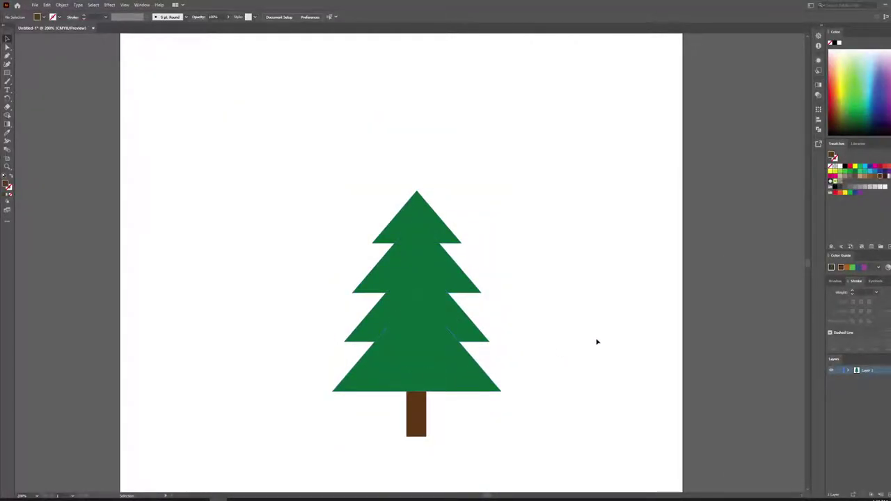
- Ungroup the tree into its separate triangles and trunk
{"action": "scroll", "coordinate": [469, 369], "scroll_direction": "up", "scroll_amount": 2}
{"action": "left_click", "coordinate": [421, 366]}
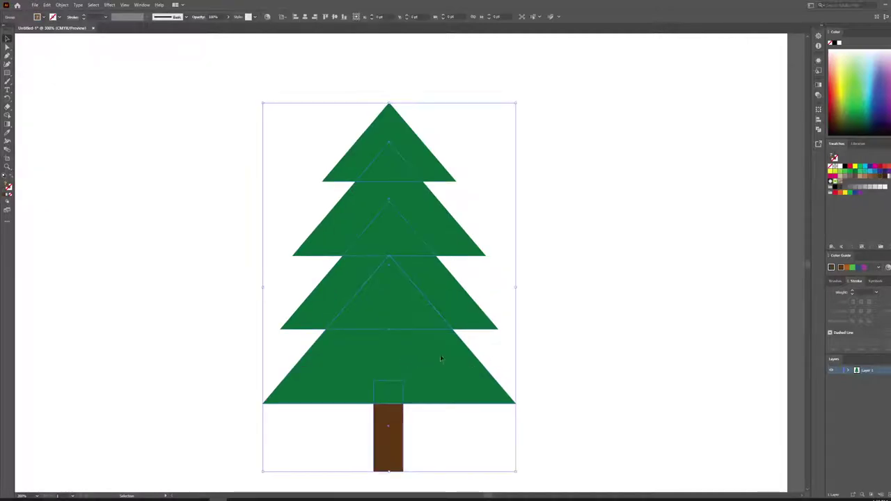
{"action": "right_click", "coordinate": [433, 339]}
{"action": "left_click", "coordinate": [459, 396]}
{"action": "left_click", "coordinate": [603, 304]}
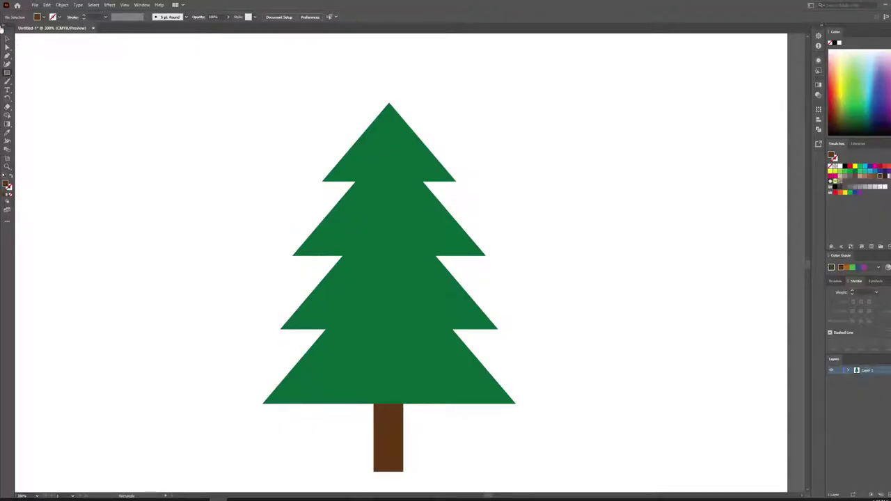
- Pick up the bottom tier's green as the current fill and darken it to 004C26
{"action": "left_click", "coordinate": [8, 41]}
{"action": "left_click", "coordinate": [356, 355]}
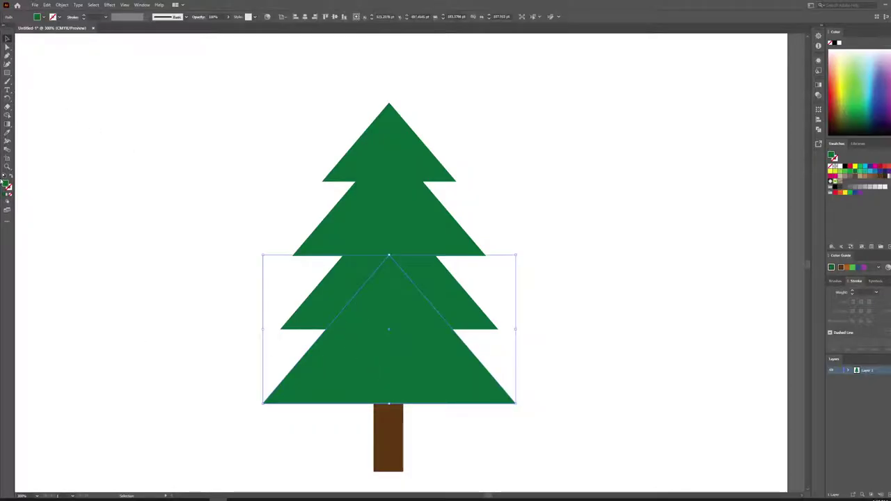
{"action": "left_click", "coordinate": [8, 73]}
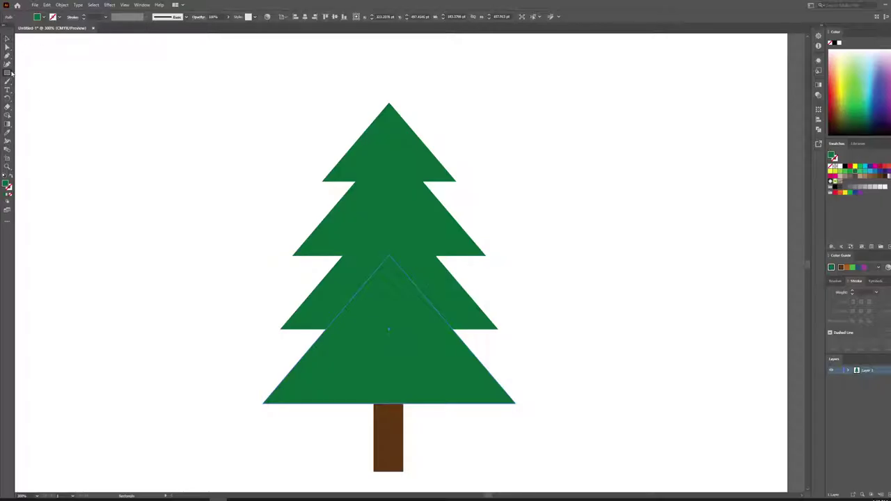
{"action": "left_click", "coordinate": [5, 41]}
{"action": "left_click", "coordinate": [147, 135]}
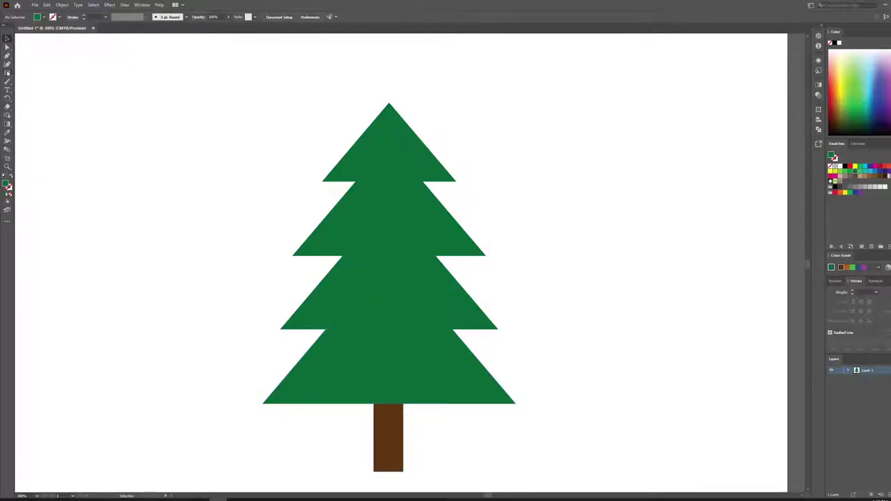
{"action": "double_click", "coordinate": [7, 185]}
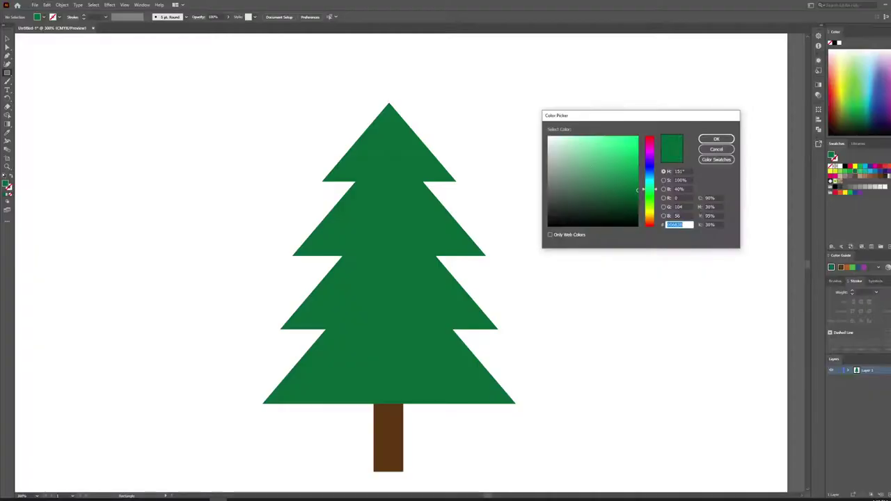
{"action": "left_click", "coordinate": [637, 199]}
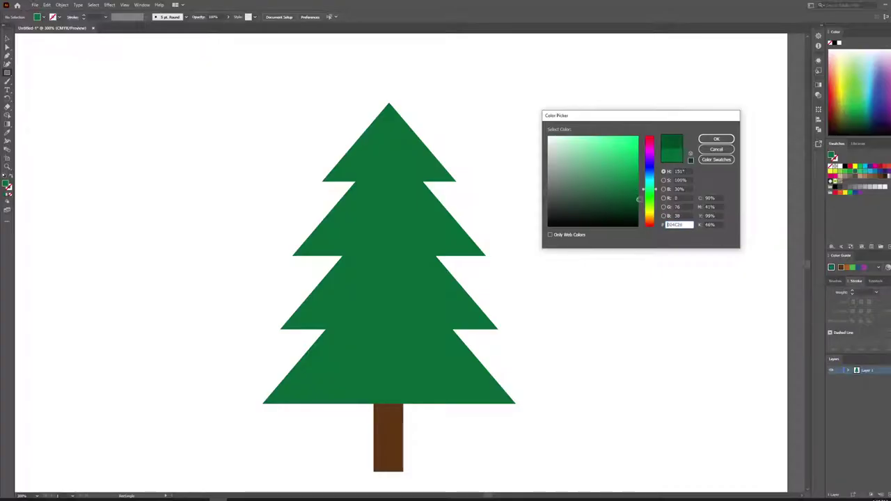
{"action": "left_click", "coordinate": [711, 138]}
- Draw a thin dark green shadow strip about 92 pt wide beneath the third tier and angle its lower corners to match the slopes
{"action": "scroll", "coordinate": [345, 403], "scroll_direction": "up", "scroll_amount": 2}
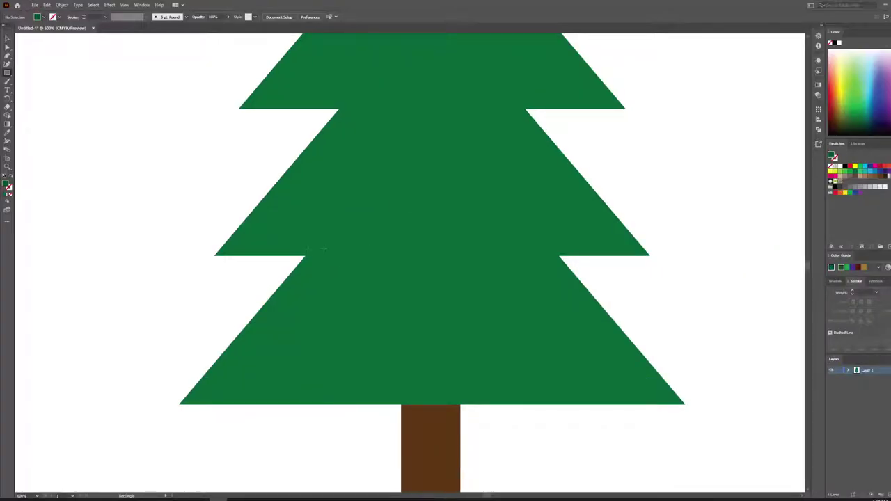
{"action": "left_click_drag", "start_coordinate": [305, 256], "coordinate": [559, 268]}
{"action": "left_click", "coordinate": [6, 48]}
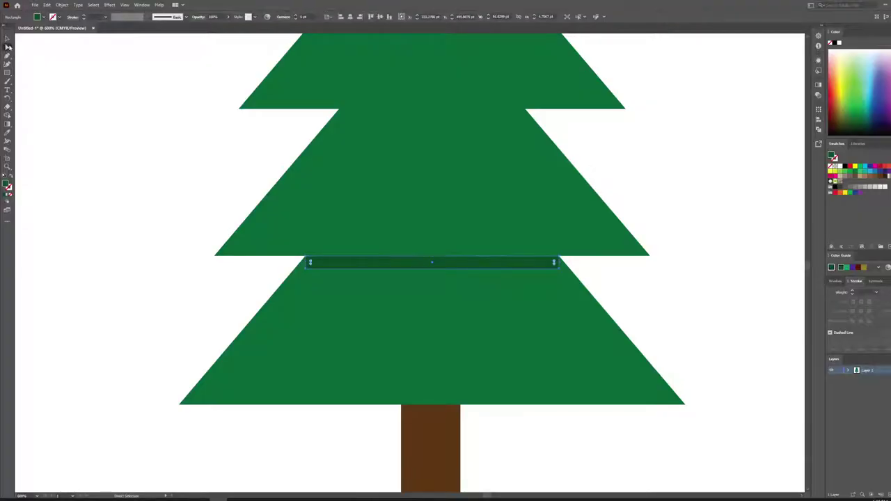
{"action": "left_click", "coordinate": [307, 268]}
{"action": "left_click_drag", "start_coordinate": [307, 268], "coordinate": [301, 266]}
{"action": "left_click_drag", "start_coordinate": [558, 266], "coordinate": [564, 267]}
- Duplicate the shadow strip directly beneath the second tier
{"action": "scroll", "coordinate": [696, 328], "scroll_direction": "up", "scroll_amount": 3}
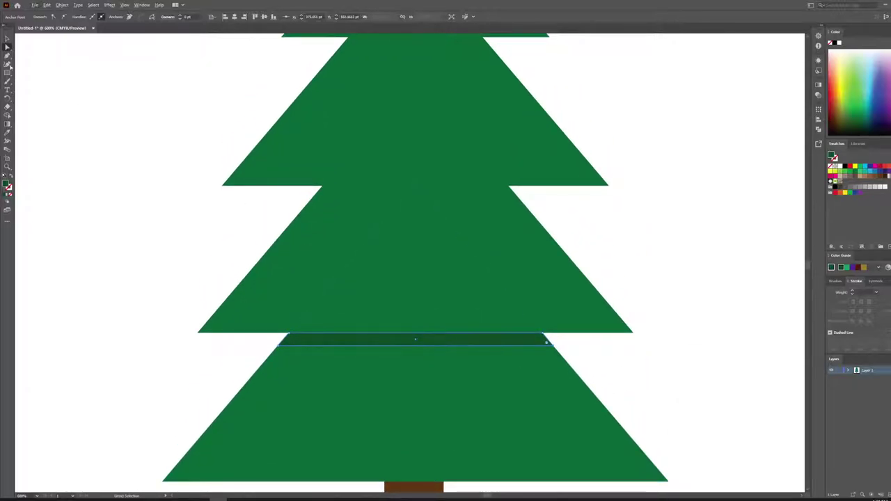
{"action": "left_click", "coordinate": [7, 38]}
{"action": "left_click_drag", "start_coordinate": [459, 352], "coordinate": [458, 190]}
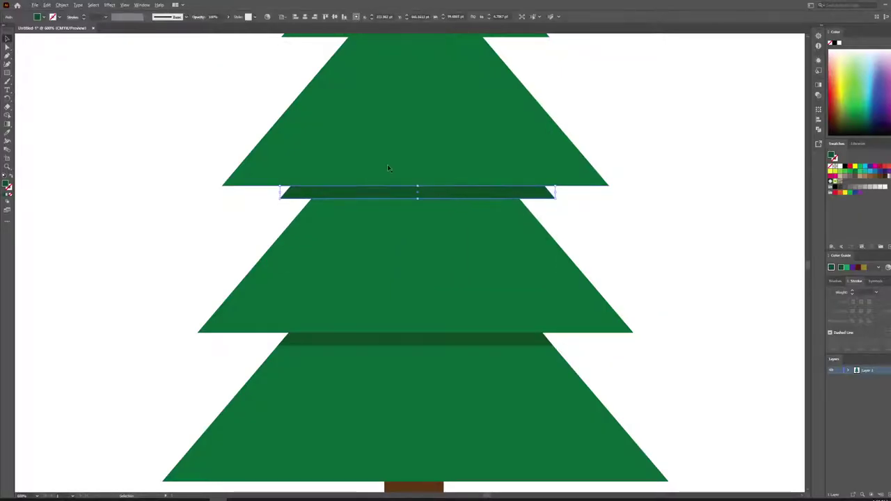
- Fit the four corners of the strip beneath the second tier to the tree's sloping sides
{"action": "scroll", "coordinate": [390, 166], "scroll_direction": "up", "scroll_amount": 2}
{"action": "key", "text": "a"}
{"action": "left_click_drag", "start_coordinate": [193, 211], "coordinate": [255, 207]}
{"action": "left_click_drag", "start_coordinate": [168, 235], "coordinate": [232, 235]}
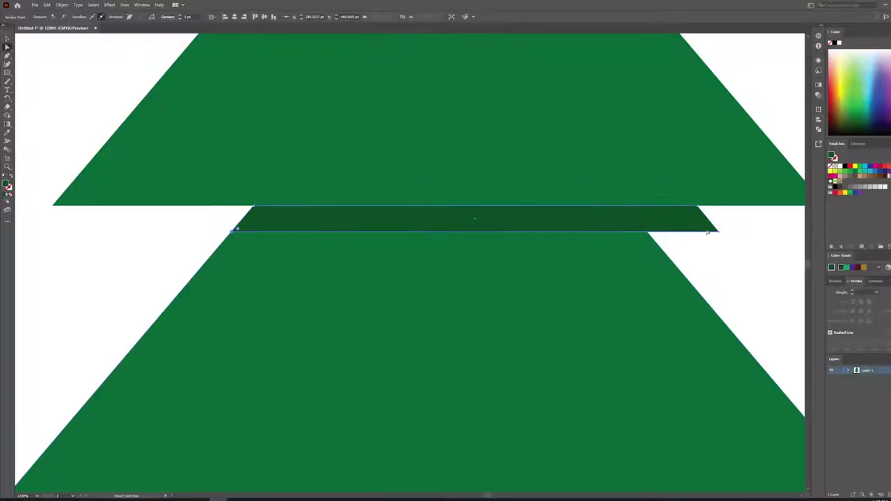
{"action": "left_click_drag", "start_coordinate": [701, 210], "coordinate": [625, 208]}
{"action": "left_click_drag", "start_coordinate": [720, 232], "coordinate": [648, 235]}
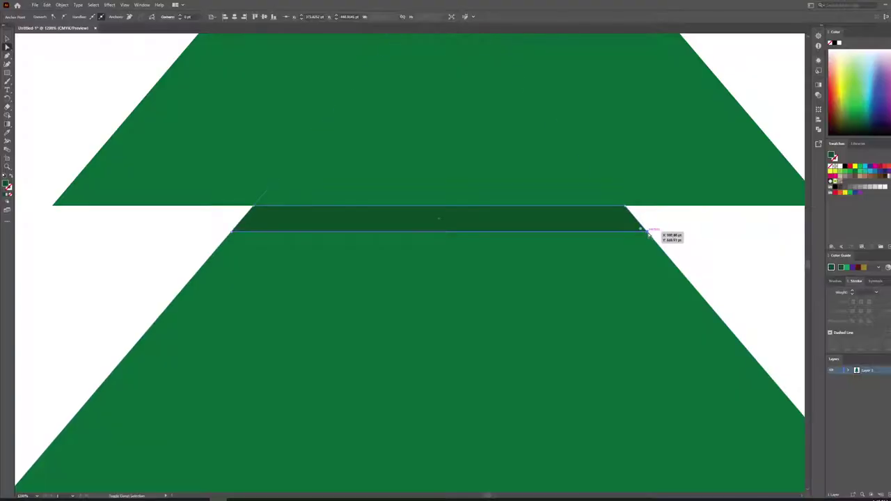
- Duplicate the shadow strip directly beneath the top tier
{"action": "scroll", "coordinate": [697, 274], "scroll_direction": "up", "scroll_amount": 4}
{"action": "scroll", "coordinate": [697, 274], "scroll_direction": "right", "scroll_amount": 2}
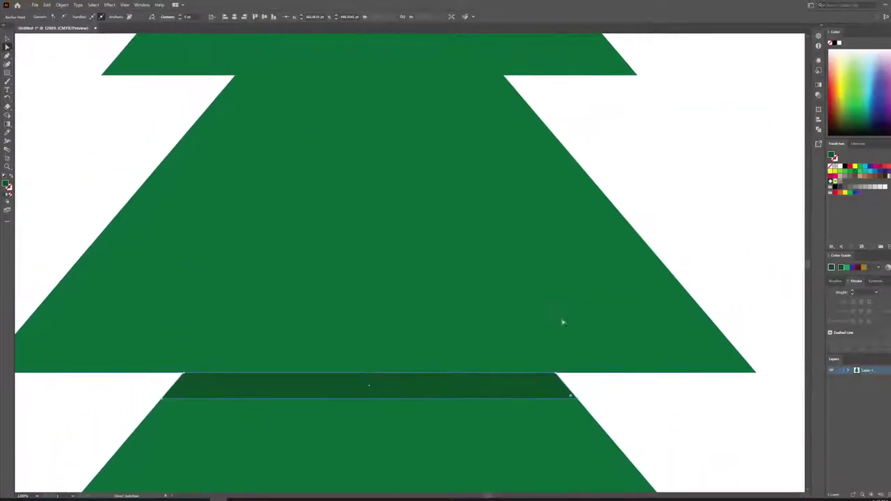
{"action": "left_click_drag", "start_coordinate": [435, 390], "coordinate": [433, 91]}
- Narrow the strip beneath the top tier so its four corners meet the tree's sloping sides
{"action": "scroll", "coordinate": [444, 306], "scroll_direction": "up", "scroll_amount": 3}
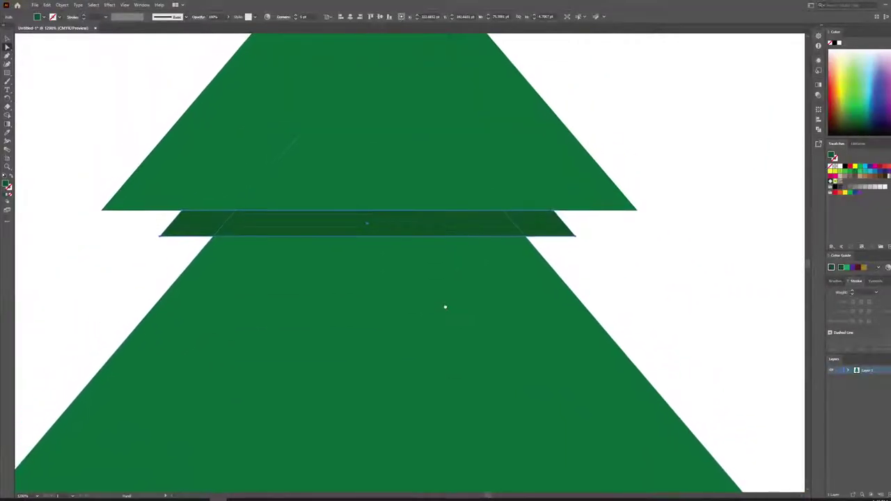
{"action": "left_click_drag", "start_coordinate": [555, 211], "coordinate": [506, 217]}
{"action": "key", "text": "ctrl+z"}
{"action": "left_click", "coordinate": [553, 213]}
{"action": "left_click_drag", "start_coordinate": [578, 238], "coordinate": [524, 235]}
{"action": "left_click_drag", "start_coordinate": [184, 215], "coordinate": [236, 216]}
{"action": "left_click_drag", "start_coordinate": [160, 237], "coordinate": [214, 235]}
{"action": "scroll", "coordinate": [548, 243], "scroll_direction": "down", "scroll_amount": 5}
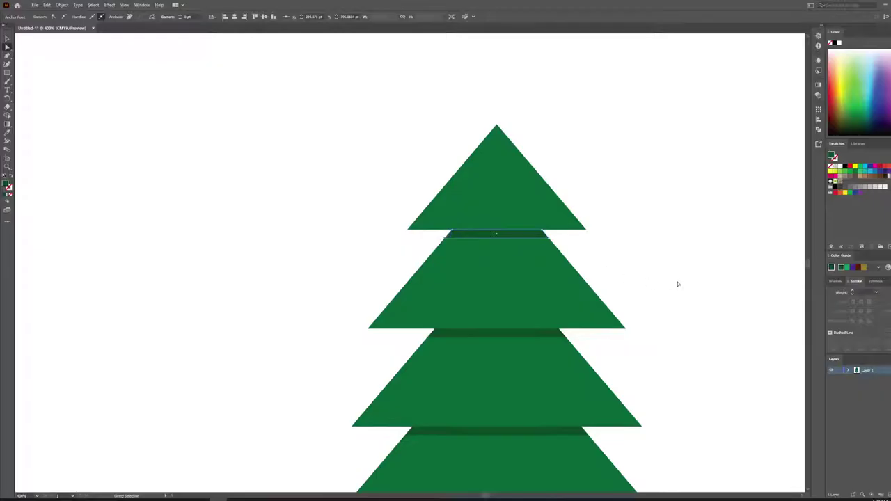
{"action": "left_click", "coordinate": [679, 284]}
- Group the whole tree with its shadow strips and trunk, and move it onto the empty canvas to the right of the artboard
{"action": "scroll", "coordinate": [680, 286], "scroll_direction": "down", "scroll_amount": 3}
{"action": "left_click_drag", "start_coordinate": [693, 329], "coordinate": [495, 286]}
{"action": "scroll", "coordinate": [495, 286], "scroll_direction": "up", "scroll_amount": 1}
{"action": "scroll", "coordinate": [497, 266], "scroll_direction": "up", "scroll_amount": 1}
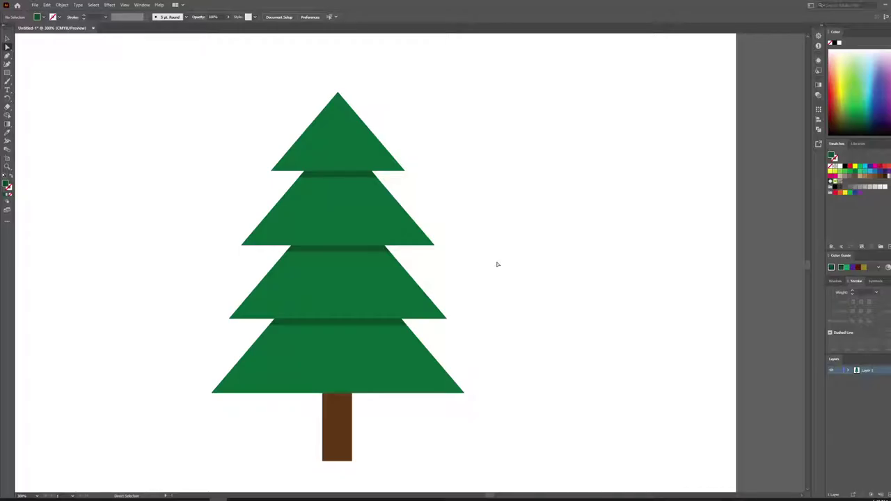
{"action": "scroll", "coordinate": [412, 264], "scroll_direction": "down", "scroll_amount": 2}
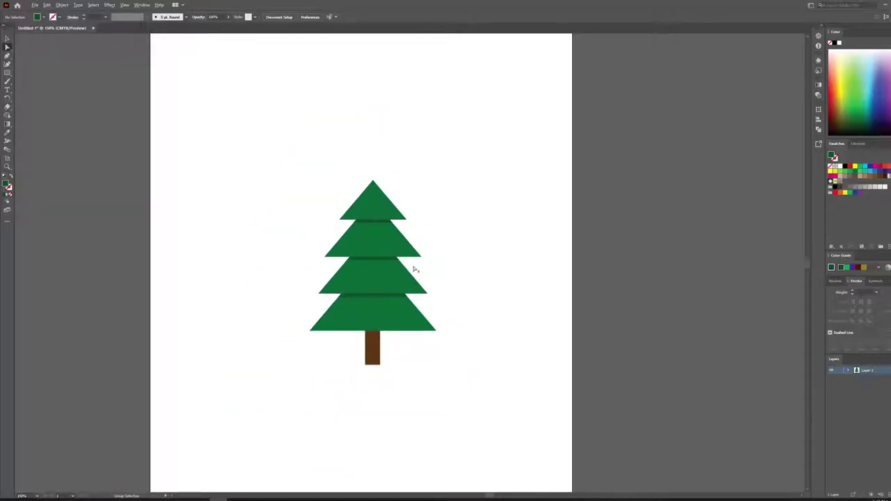
{"action": "left_click", "coordinate": [8, 38]}
{"action": "left_click_drag", "start_coordinate": [249, 112], "coordinate": [468, 383]}
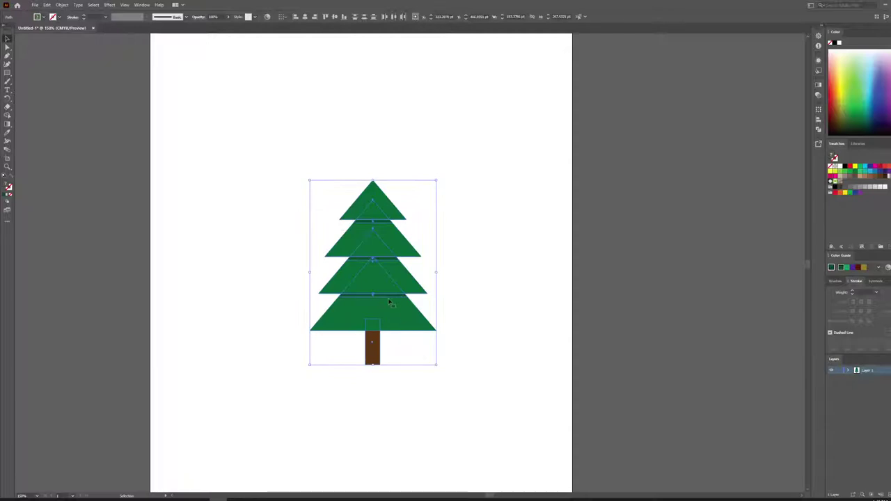
{"action": "right_click", "coordinate": [398, 323]}
{"action": "left_click", "coordinate": [406, 339]}
{"action": "left_click_drag", "start_coordinate": [399, 328], "coordinate": [711, 330]}
{"action": "left_click", "coordinate": [670, 452]}
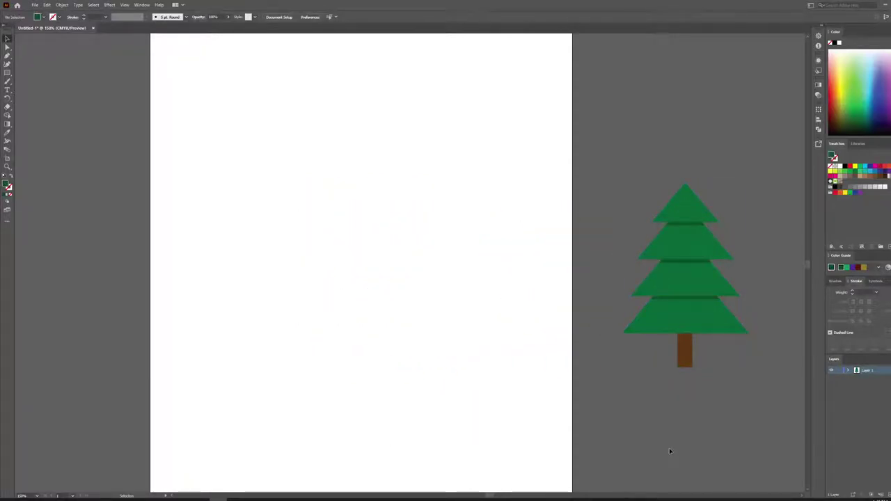
- Place a duplicate of the grouped tree in the lower middle of the artboard
{"action": "scroll", "coordinate": [595, 413], "scroll_direction": "down", "scroll_amount": 1}
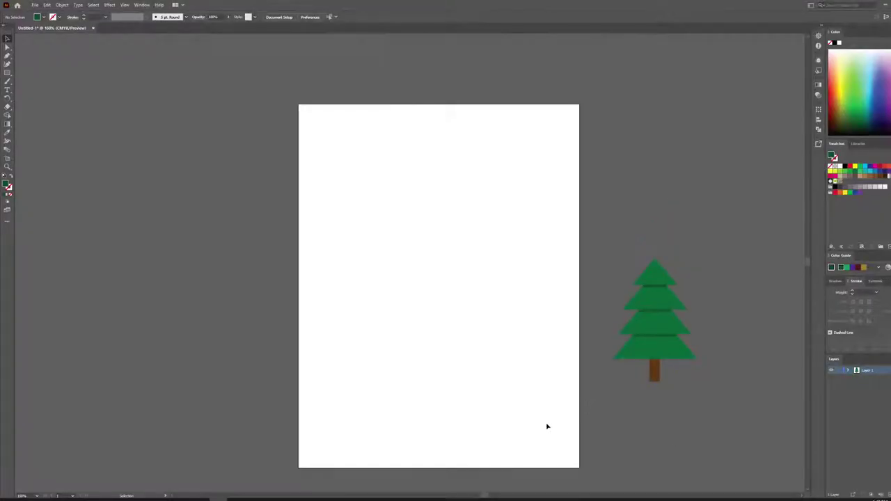
{"action": "scroll", "coordinate": [547, 424], "scroll_direction": "up", "scroll_amount": 1}
{"action": "scroll", "coordinate": [537, 420], "scroll_direction": "down", "scroll_amount": 1}
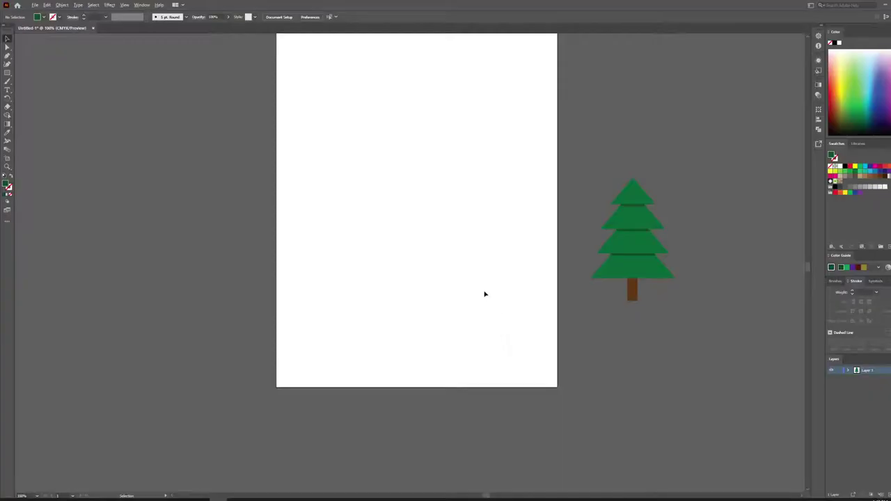
{"action": "left_click_drag", "start_coordinate": [473, 295], "coordinate": [485, 334]}
{"action": "left_click_drag", "start_coordinate": [653, 308], "coordinate": [435, 315]}
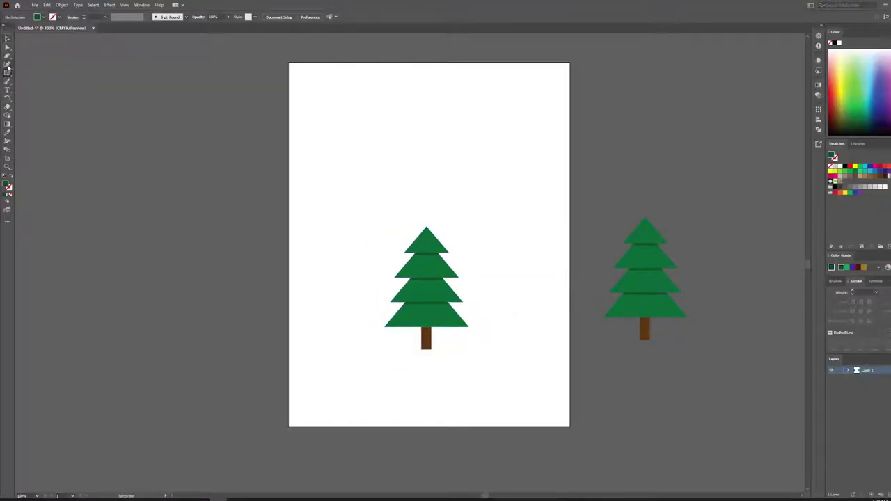
- Cover the lower part of the artboard with a bright green ground rectangle, 612 pt wide and about 313 pt high
{"action": "left_click", "coordinate": [45, 18]}
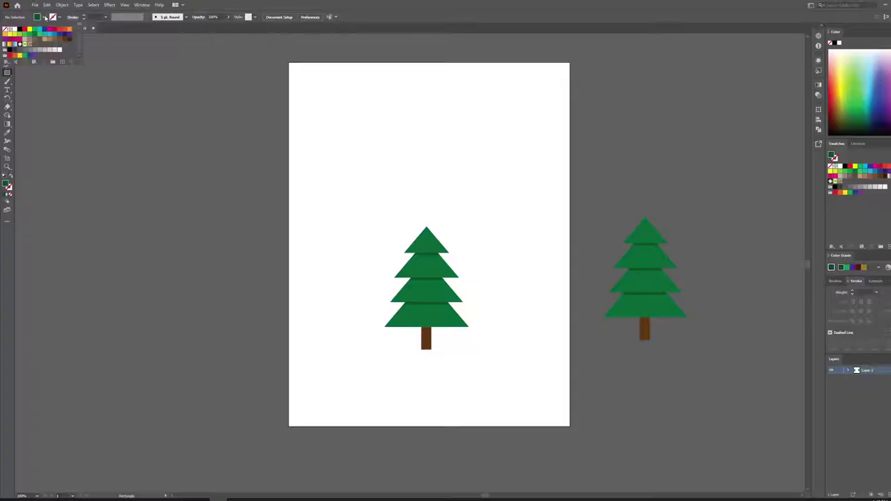
{"action": "left_click", "coordinate": [35, 30]}
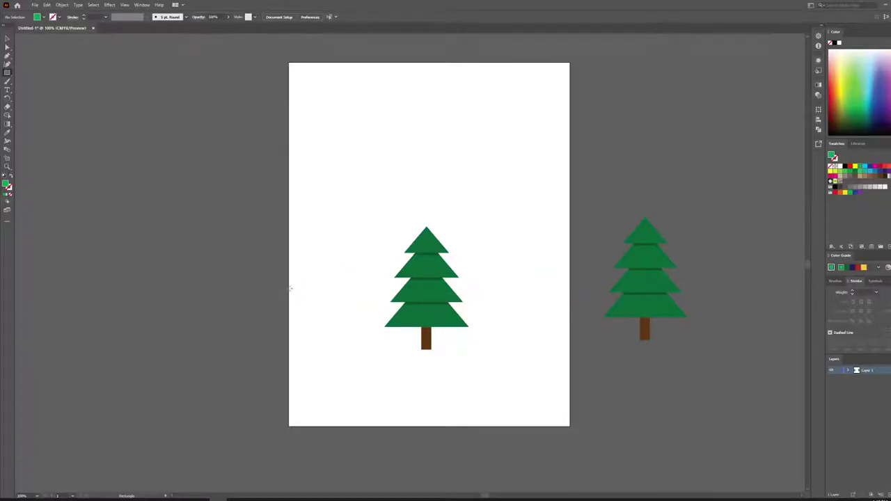
{"action": "left_click_drag", "start_coordinate": [289, 280], "coordinate": [570, 426]}
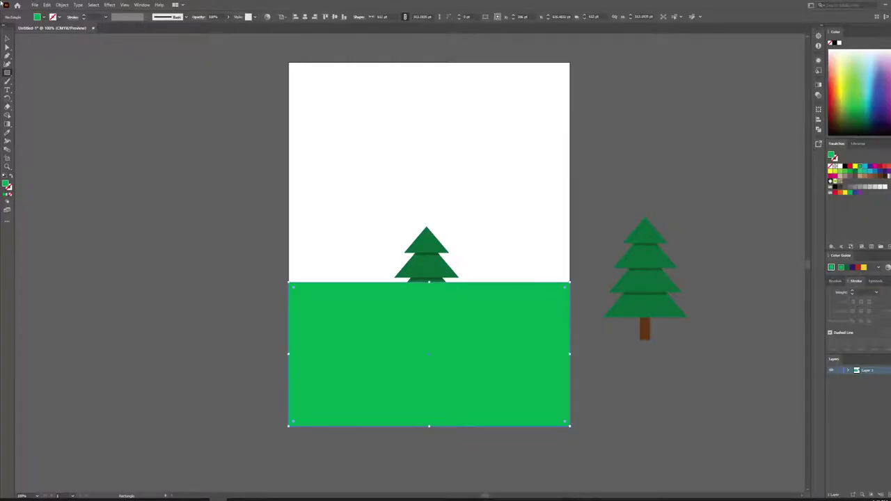
- Send the green ground rectangle to the back, behind the tree
{"action": "left_click", "coordinate": [7, 40]}
{"action": "left_click", "coordinate": [198, 110]}
{"action": "left_click", "coordinate": [362, 340]}
{"action": "right_click", "coordinate": [362, 340]}
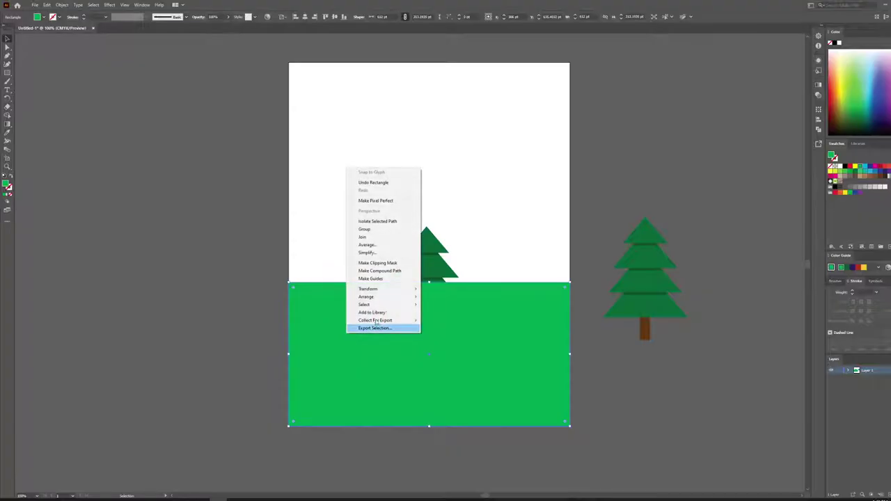
{"action": "mouse_move", "coordinate": [383, 297]}
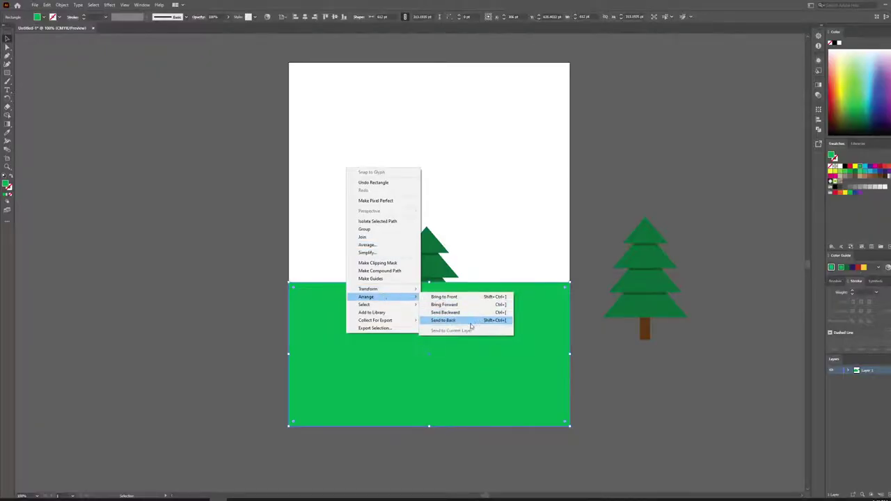
{"action": "left_click", "coordinate": [465, 320]}
{"action": "left_click", "coordinate": [213, 193]}
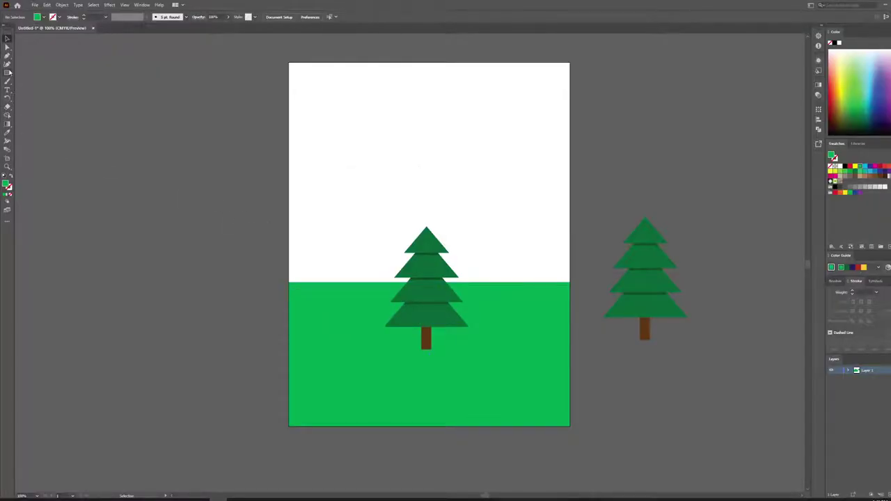
- Fill the artboard area above the ground with a light blue sky rectangle, 612 pt wide and about 479 pt high
{"action": "left_click", "coordinate": [42, 18]}
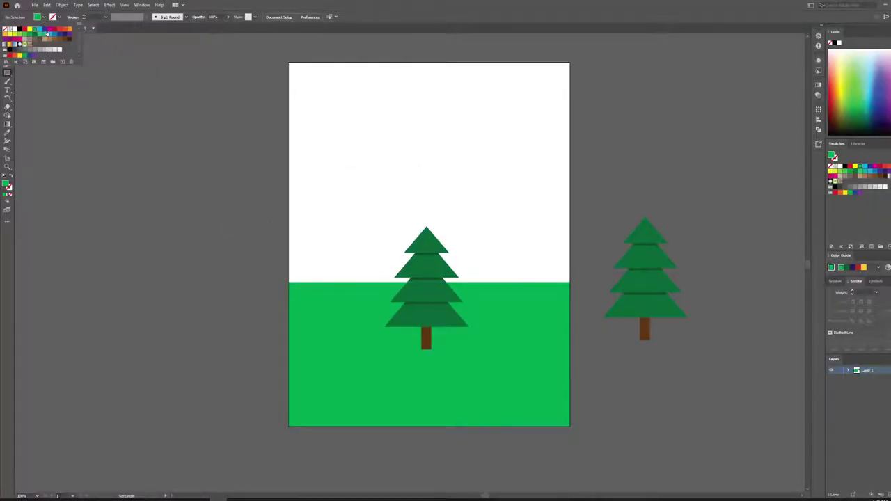
{"action": "left_click", "coordinate": [253, 84]}
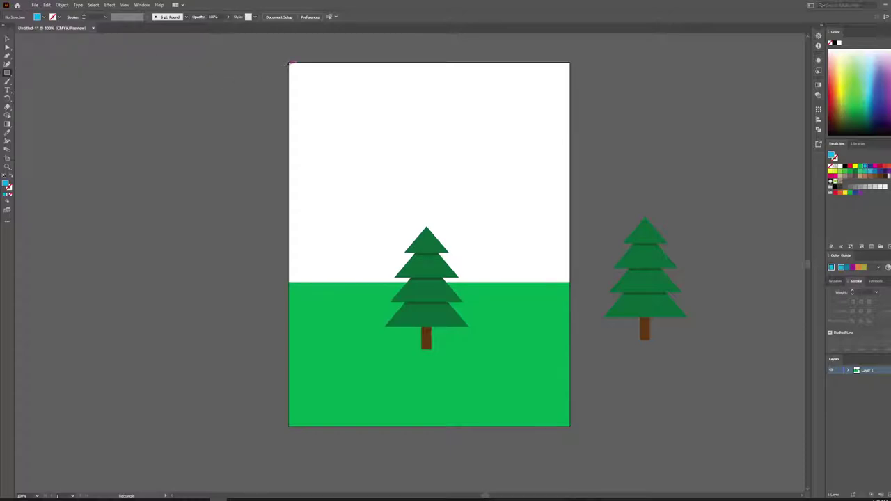
{"action": "left_click_drag", "start_coordinate": [290, 62], "coordinate": [570, 282]}
- Send the blue sky rectangle to the back, behind the tree
{"action": "key", "text": "v"}
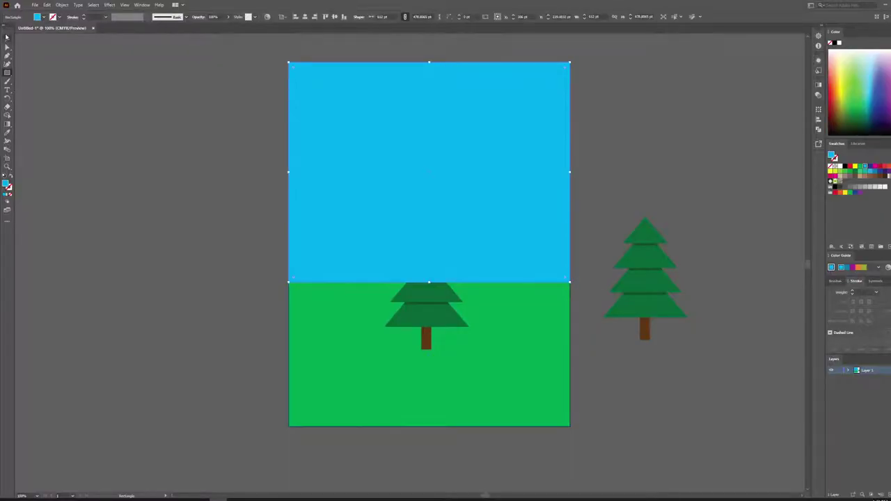
{"action": "right_click", "coordinate": [392, 128]}
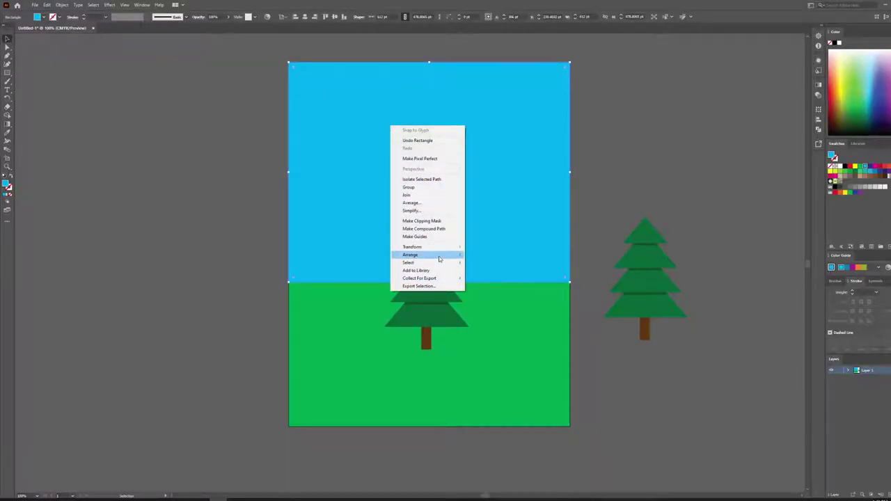
{"action": "mouse_move", "coordinate": [441, 255]}
{"action": "left_click", "coordinate": [513, 278]}
- Arrange two trees on the ground, one on each side of the artboard, and enlarge the left one
{"action": "left_click", "coordinate": [443, 317]}
{"action": "left_click_drag", "start_coordinate": [443, 316], "coordinate": [367, 333]}
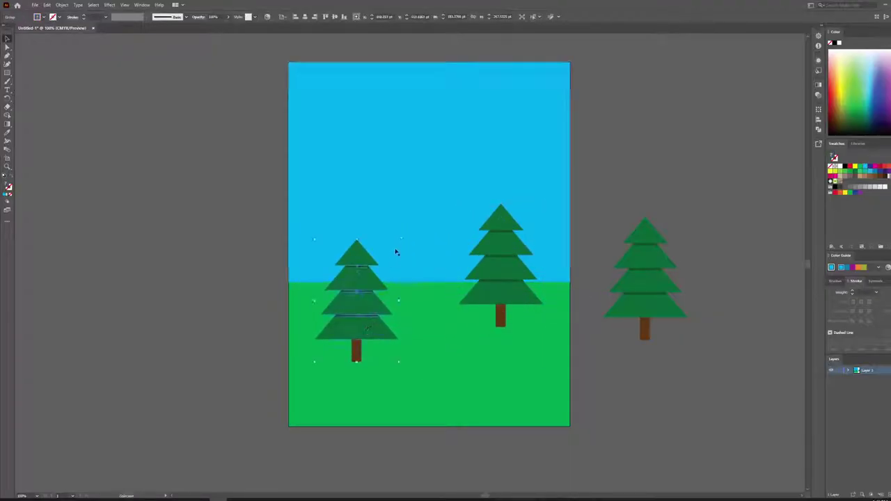
{"action": "left_click_drag", "start_coordinate": [401, 238], "coordinate": [428, 213]}
- Duplicate the enlarged tree to the artboard's bottom edge and to the horizon near the middle, and send the horizon copy one level backward
{"action": "left_click_drag", "start_coordinate": [380, 327], "coordinate": [487, 427]}
{"action": "left_click_drag", "start_coordinate": [379, 308], "coordinate": [420, 259]}
{"action": "right_click", "coordinate": [420, 259]}
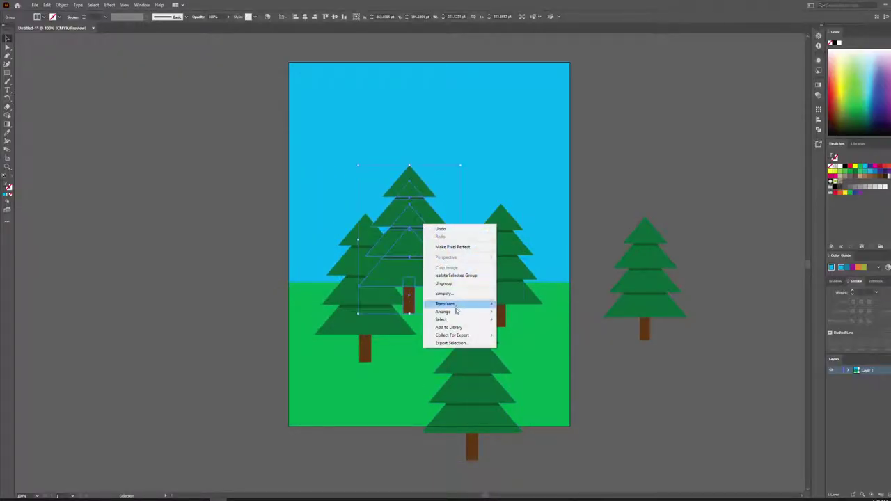
{"action": "mouse_move", "coordinate": [461, 313]}
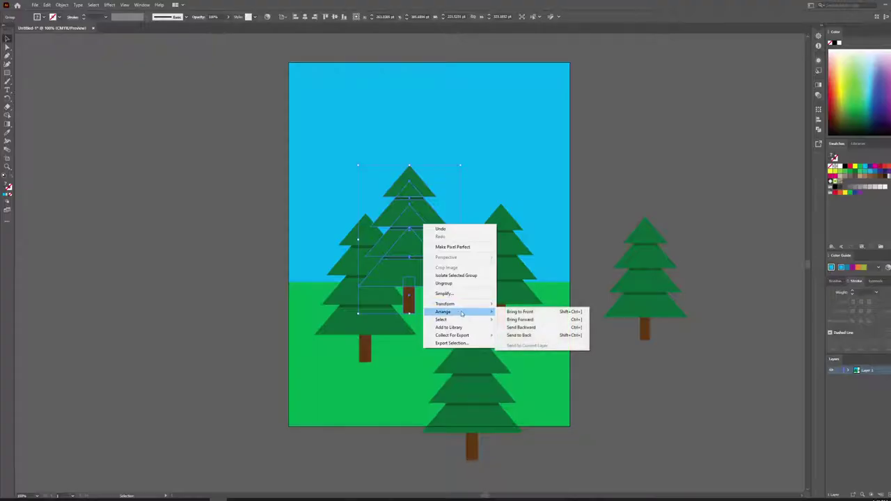
{"action": "left_click", "coordinate": [527, 328]}
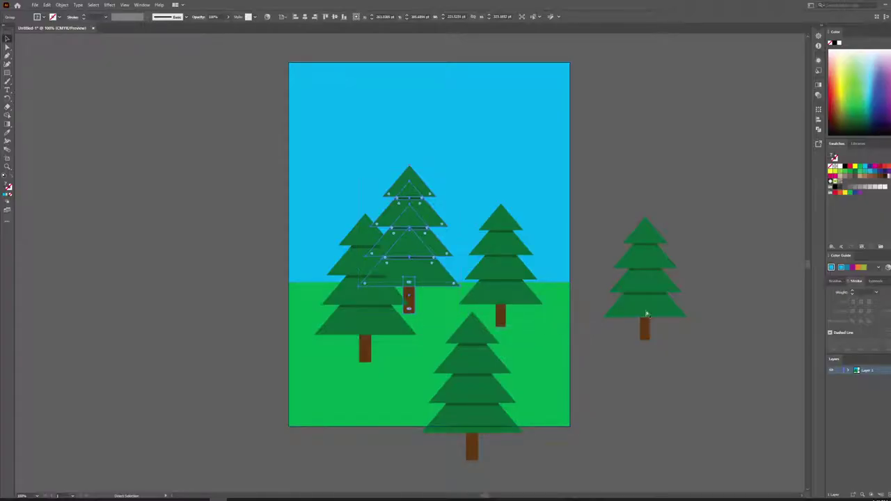
{"action": "key", "text": "ctrl+["}
{"action": "key", "text": "ctrl+["}
{"action": "key", "text": "ctrl+bracketright"}
{"action": "key", "text": "ctrl+bracketright"}
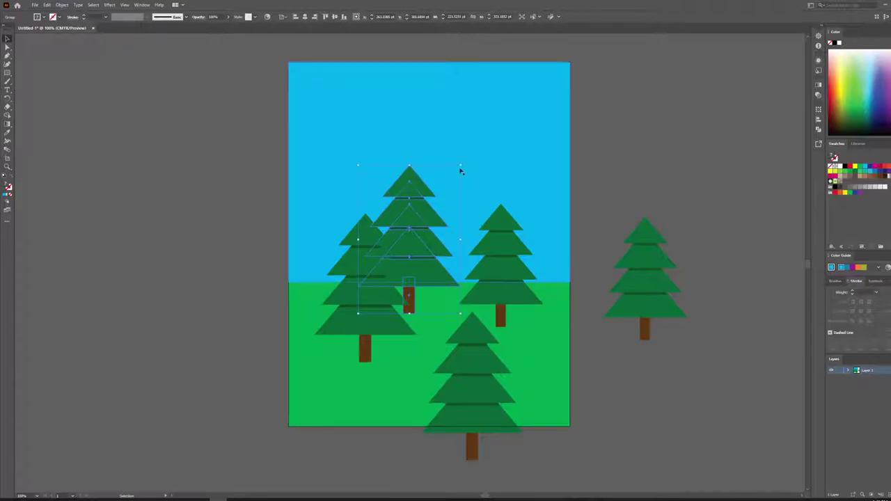
- Shrink the horizon tree and the right-hand tree, and spread them and the large left tree apart across the ground
{"action": "left_click_drag", "start_coordinate": [461, 165], "coordinate": [411, 237]}
{"action": "left_click_drag", "start_coordinate": [400, 268], "coordinate": [421, 264]}
{"action": "left_click", "coordinate": [394, 261]}
{"action": "left_click_drag", "start_coordinate": [353, 312], "coordinate": [361, 329]}
{"action": "left_click", "coordinate": [517, 266]}
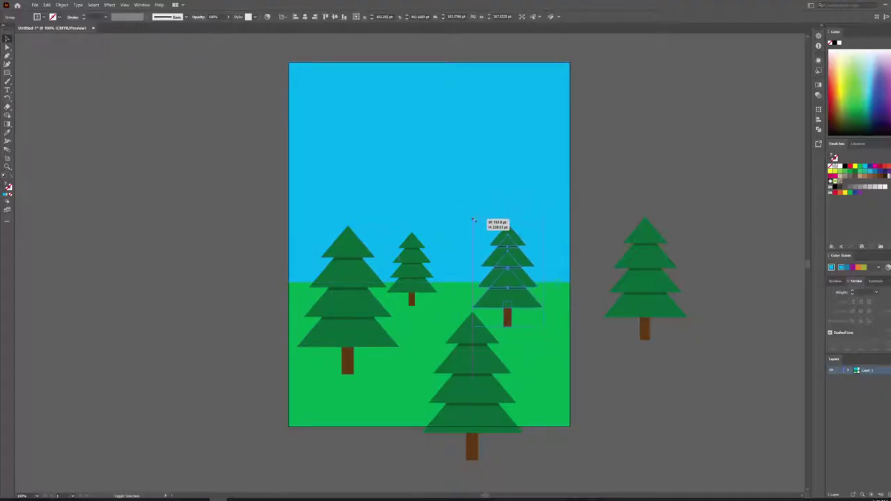
{"action": "left_click_drag", "start_coordinate": [506, 273], "coordinate": [517, 307]}
{"action": "left_click", "coordinate": [678, 386]}
- Draw a tall, narrow yellow ellipse about 26 pt wide and 101 pt high beside the spare tree outside the artboard
{"action": "scroll", "coordinate": [647, 372], "scroll_direction": "down", "scroll_amount": 1}
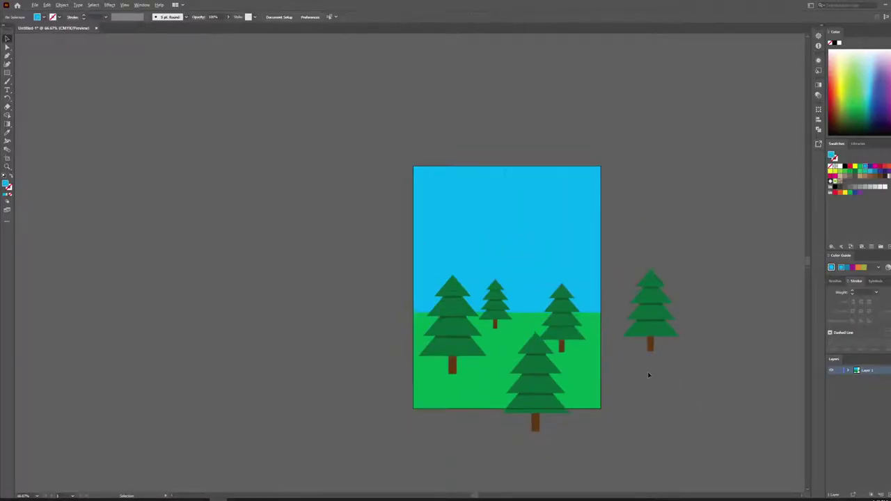
{"action": "left_click_drag", "start_coordinate": [662, 388], "coordinate": [561, 349]}
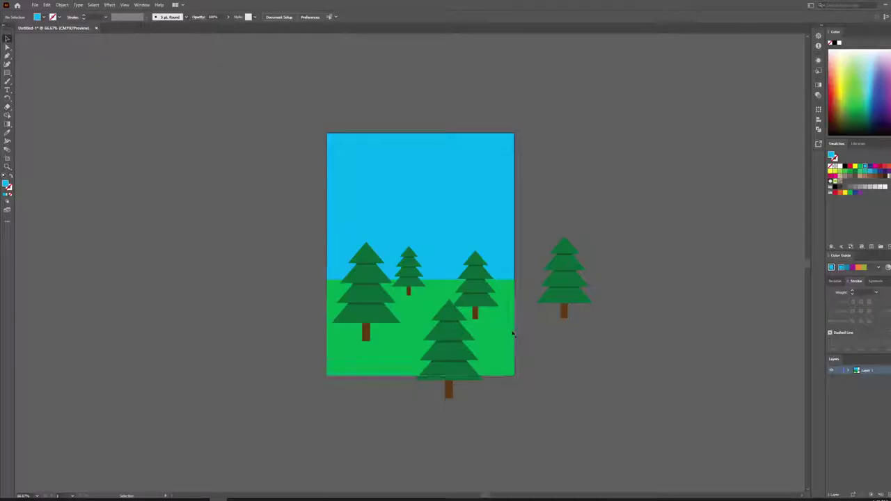
{"action": "scroll", "coordinate": [462, 301], "scroll_direction": "up", "scroll_amount": 1}
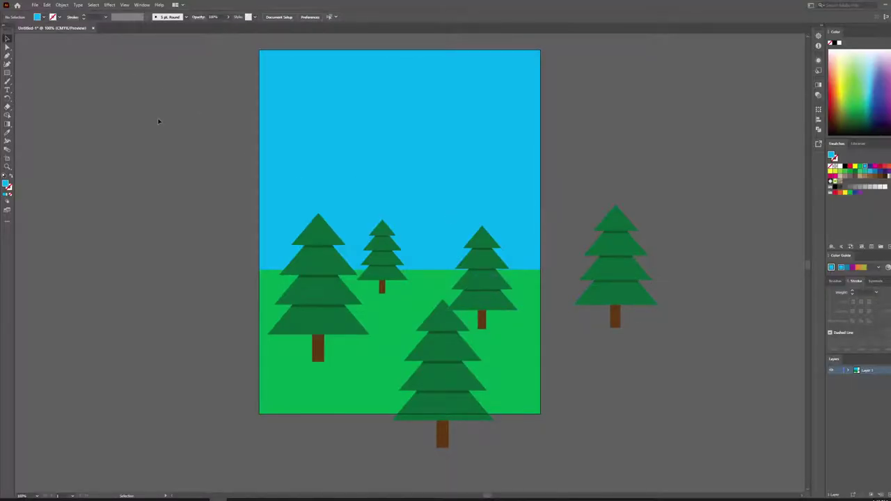
{"action": "left_click", "coordinate": [7, 74]}
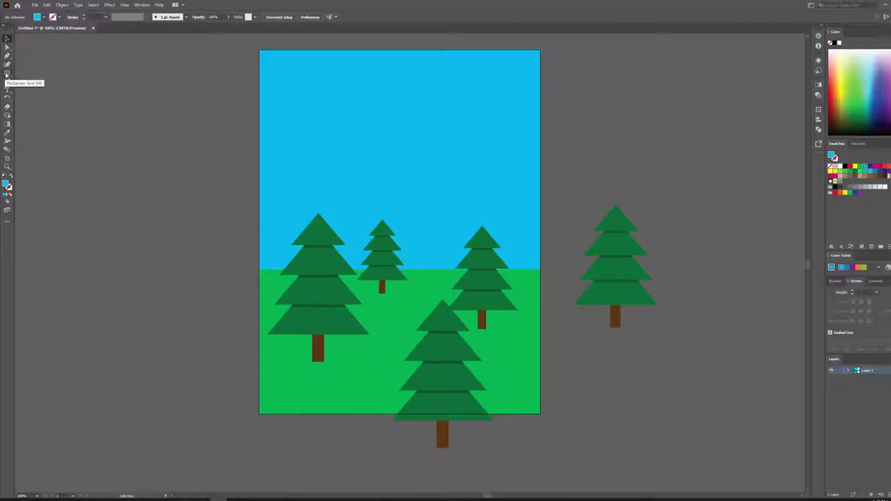
{"action": "left_click", "coordinate": [8, 73]}
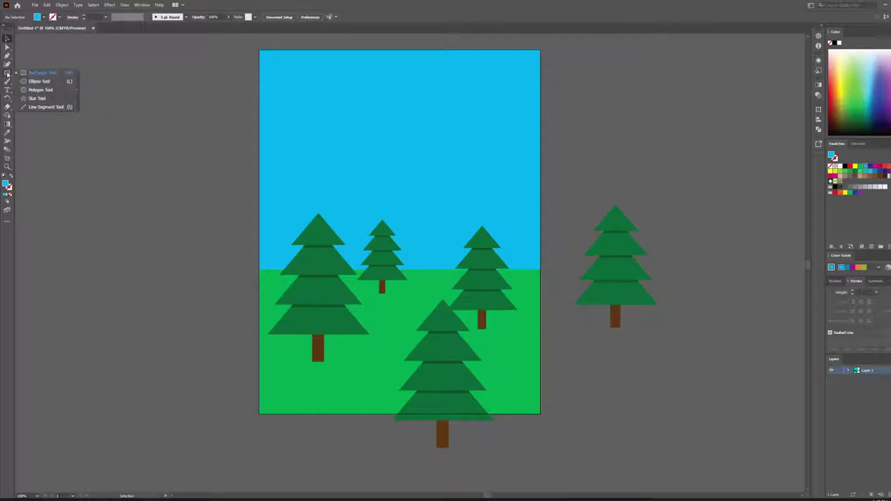
{"action": "left_click", "coordinate": [42, 83]}
{"action": "left_click", "coordinate": [45, 18]}
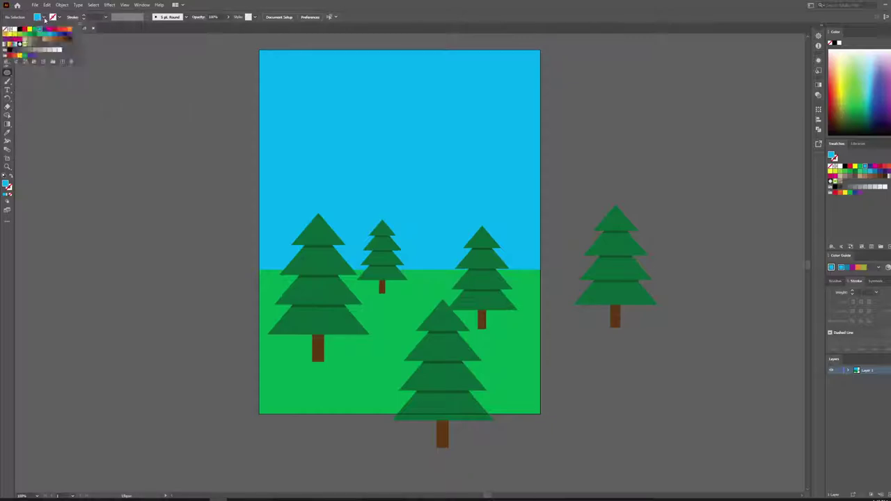
{"action": "left_click", "coordinate": [12, 34]}
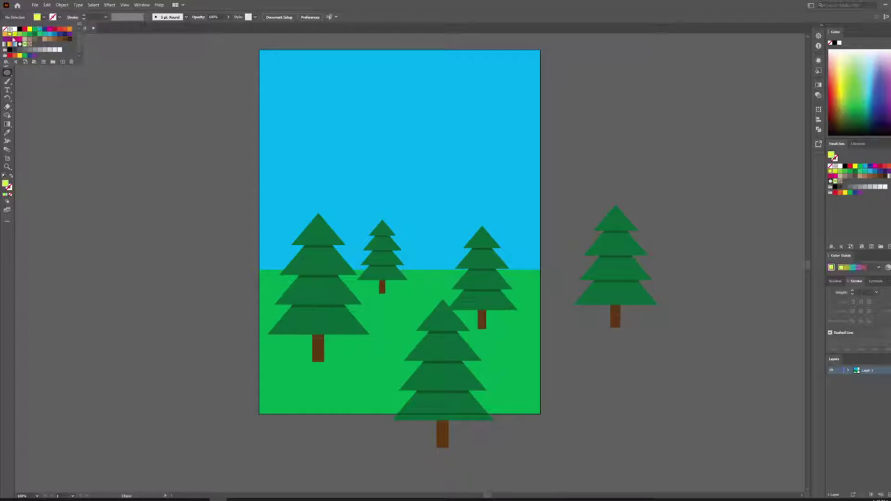
{"action": "left_click_drag", "start_coordinate": [129, 245], "coordinate": [316, 238]}
{"action": "left_click_drag", "start_coordinate": [498, 319], "coordinate": [3, 287]}
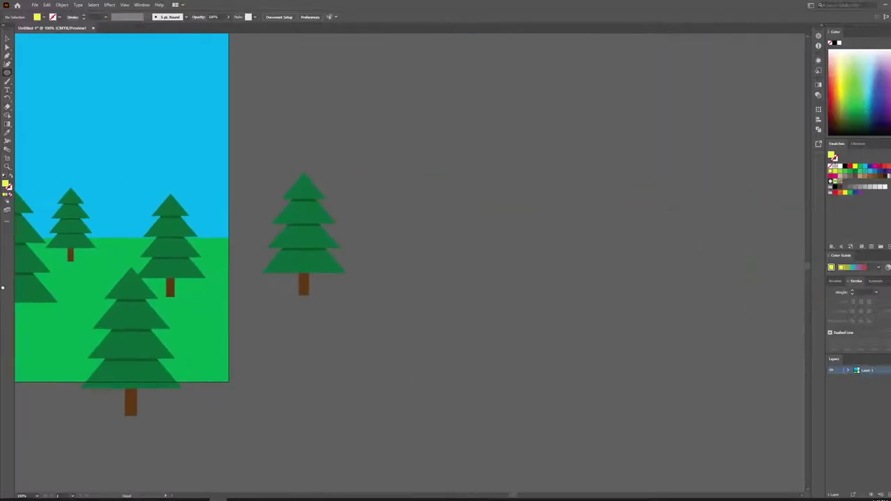
{"action": "scroll", "coordinate": [366, 231], "scroll_direction": "up", "scroll_amount": 2}
{"action": "left_click_drag", "start_coordinate": [400, 183], "coordinate": [424, 274]}
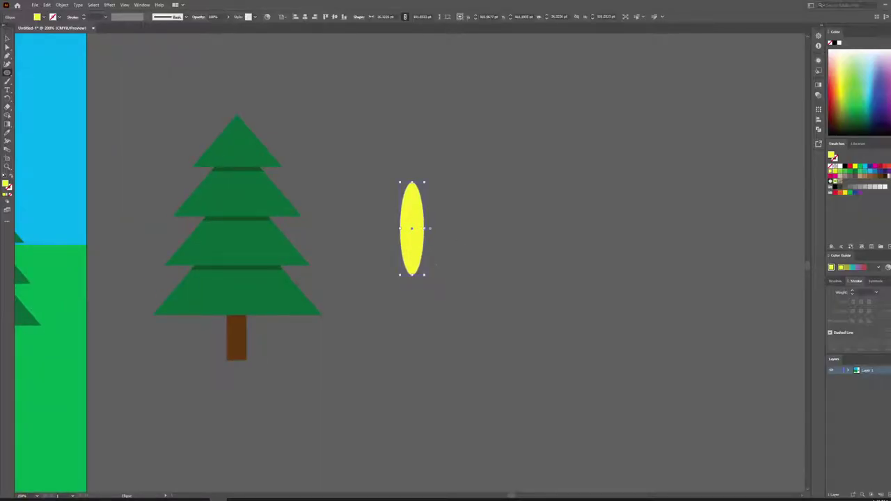
- Bend the yellow ellipse by moving its left anchor inward and shorten it by moving the top and bottom anchors toward the middle
{"action": "scroll", "coordinate": [403, 222], "scroll_direction": "up", "scroll_amount": 2}
{"action": "scroll", "coordinate": [402, 223], "scroll_direction": "down", "scroll_amount": 1}
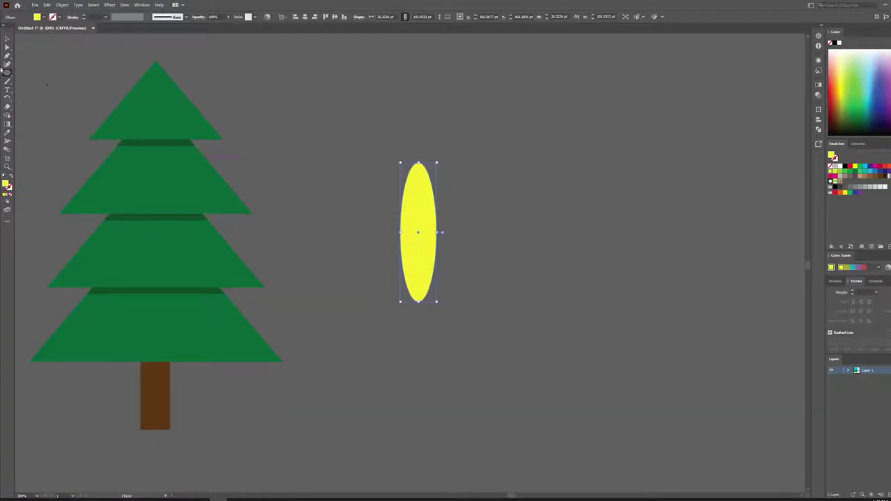
{"action": "left_click", "coordinate": [7, 46]}
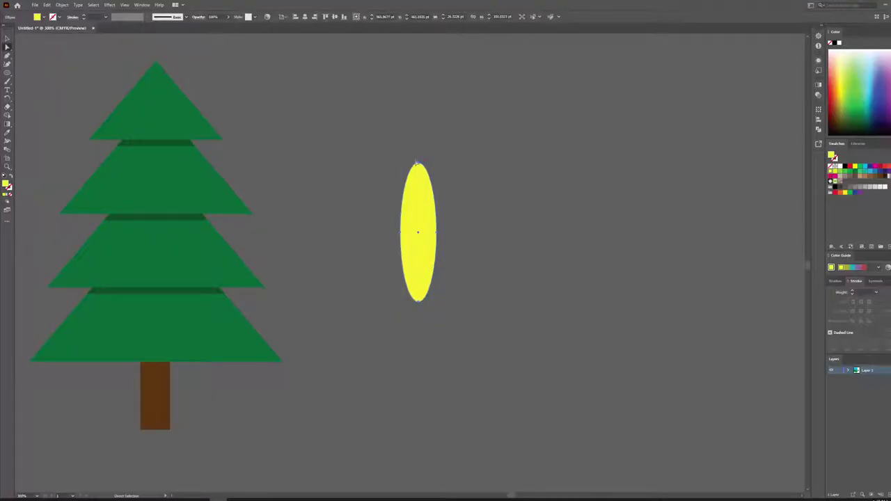
{"action": "left_click", "coordinate": [404, 234]}
{"action": "left_click_drag", "start_coordinate": [403, 234], "coordinate": [423, 235]}
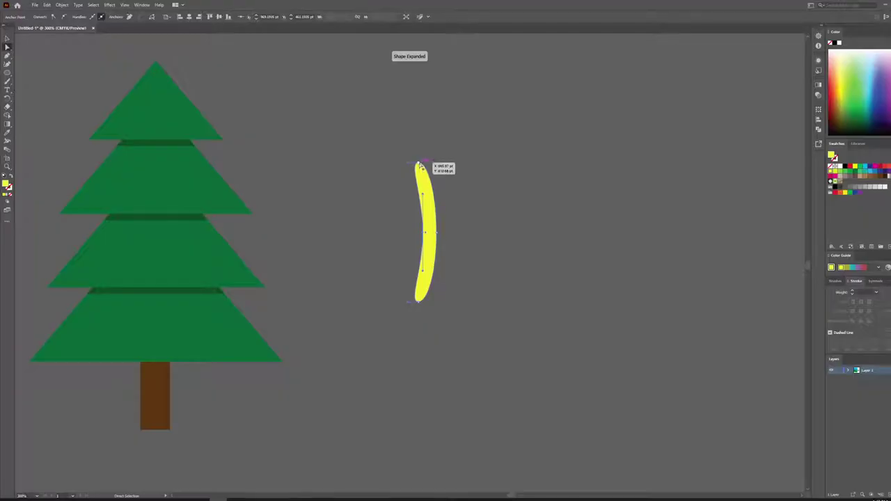
{"action": "left_click_drag", "start_coordinate": [421, 167], "coordinate": [420, 186]}
{"action": "left_click_drag", "start_coordinate": [422, 305], "coordinate": [418, 277]}
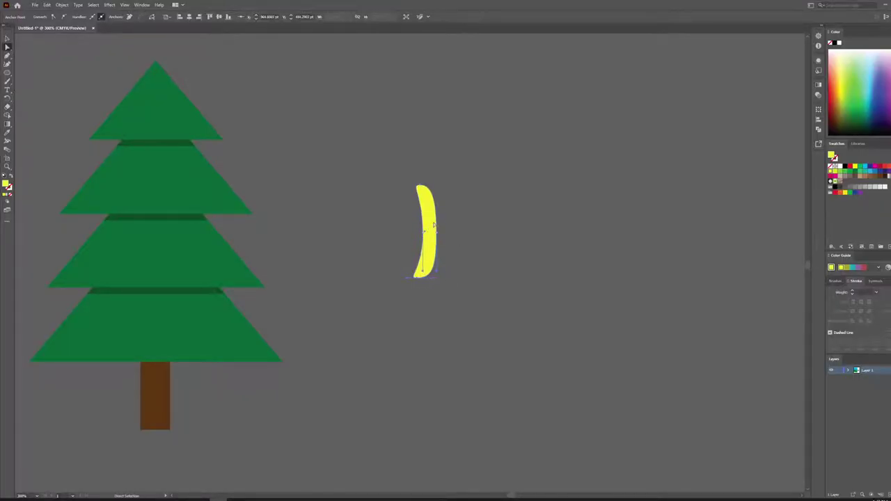
- Pull the top anchor of the yellow shape out to the left to form a tapered, curved upper tip
{"action": "scroll", "coordinate": [437, 233], "scroll_direction": "up", "scroll_amount": 1}
{"action": "key", "text": "super"}
{"action": "scroll", "coordinate": [437, 235], "scroll_direction": "up", "scroll_amount": 1}
{"action": "key", "text": "super"}
{"action": "scroll", "coordinate": [434, 252], "scroll_direction": "up", "scroll_amount": 1}
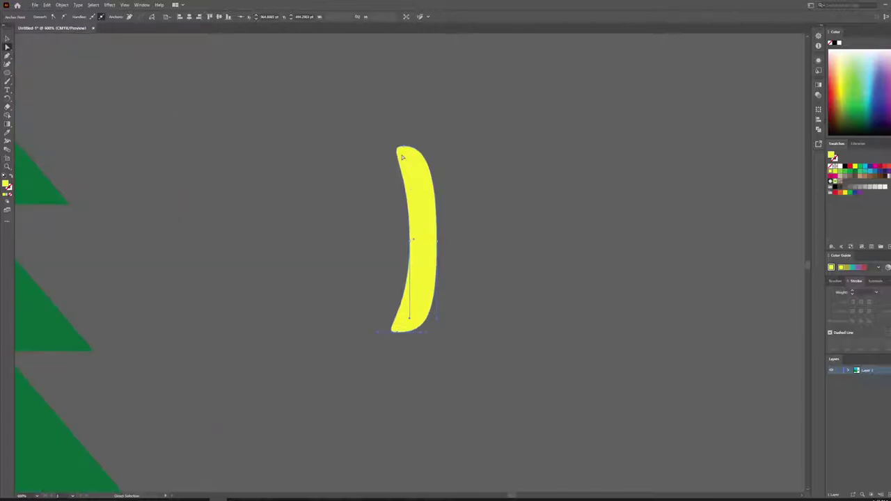
{"action": "mouse_move", "coordinate": [406, 149]}
{"action": "left_mouse_down"}
{"action": "mouse_move", "coordinate": [404, 174]}
{"action": "mouse_move", "coordinate": [399, 152]}
{"action": "left_mouse_up"}
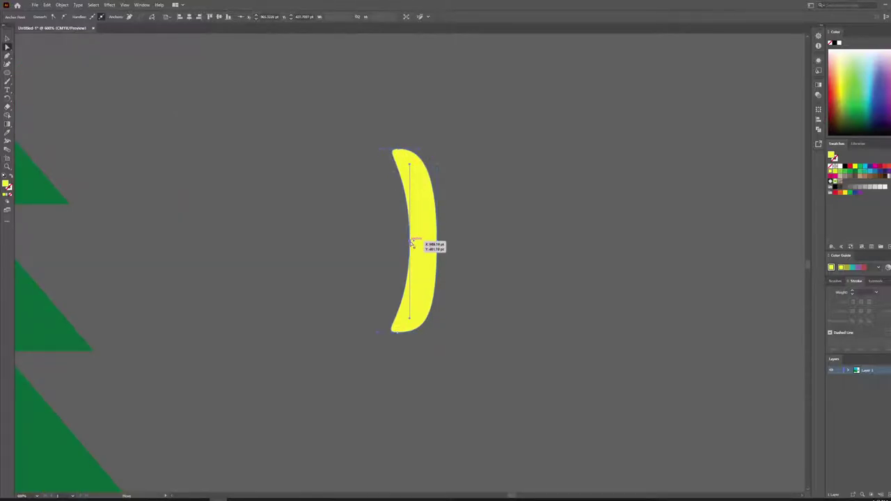
{"action": "mouse_move", "coordinate": [411, 242]}
{"action": "left_mouse_down"}
{"action": "mouse_move", "coordinate": [420, 233]}
{"action": "mouse_move", "coordinate": [413, 241]}
{"action": "left_mouse_up"}
{"action": "left_click_drag", "start_coordinate": [411, 165], "coordinate": [382, 156]}
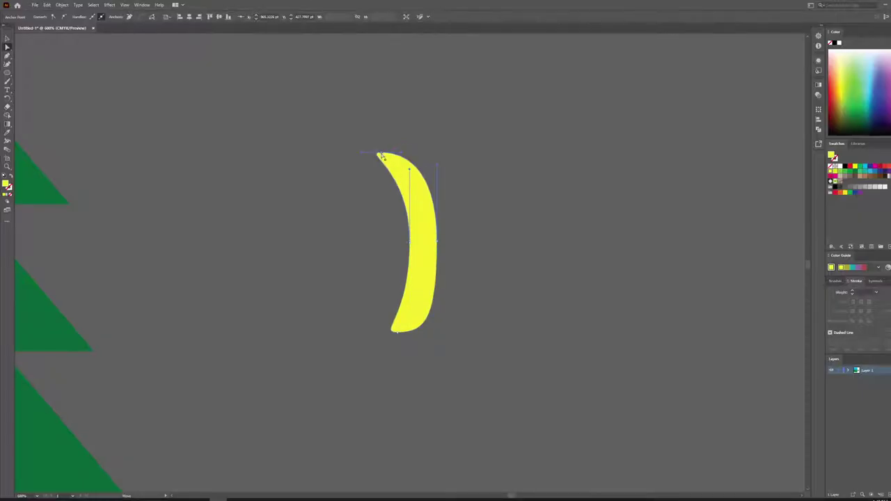
- Pull the bottom anchor out to the left and even out the inner curve to complete the banana crescent
{"action": "left_click", "coordinate": [399, 335]}
{"action": "left_click_drag", "start_coordinate": [399, 335], "coordinate": [378, 327]}
{"action": "left_click", "coordinate": [8, 39]}
{"action": "left_click_drag", "start_coordinate": [371, 239], "coordinate": [357, 239]}
{"action": "left_click_drag", "start_coordinate": [400, 157], "coordinate": [398, 163]}
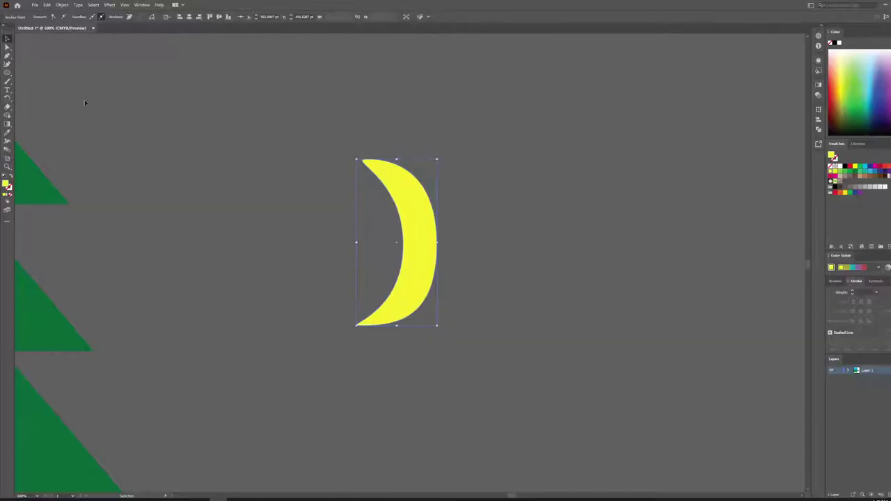
{"action": "left_click", "coordinate": [225, 154]}
- Draw a thin brown stem rectangle, about 3.4 pt wide and 14 pt high, at the banana's upper tip
{"action": "scroll", "coordinate": [439, 225], "scroll_direction": "down", "scroll_amount": 3}
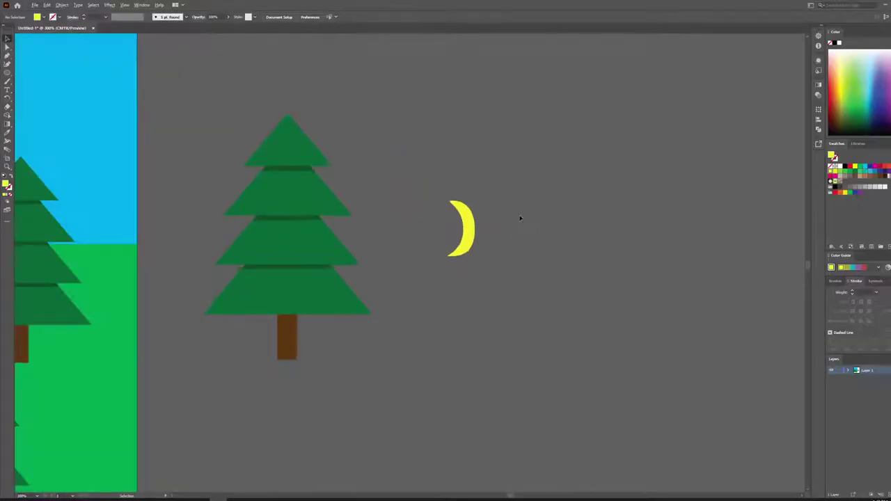
{"action": "scroll", "coordinate": [515, 207], "scroll_direction": "up", "scroll_amount": 2}
{"action": "scroll", "coordinate": [448, 277], "scroll_direction": "up", "scroll_amount": 3}
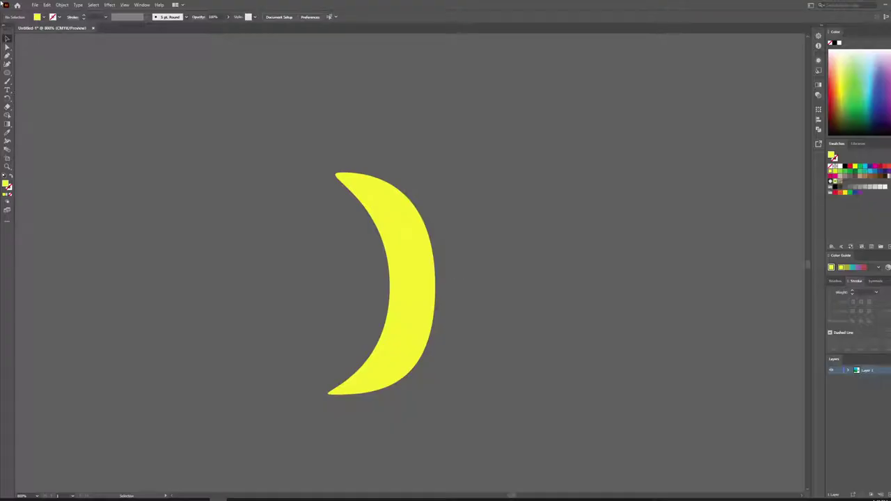
{"action": "left_click", "coordinate": [7, 72]}
{"action": "left_click", "coordinate": [42, 72]}
{"action": "left_click", "coordinate": [44, 17]}
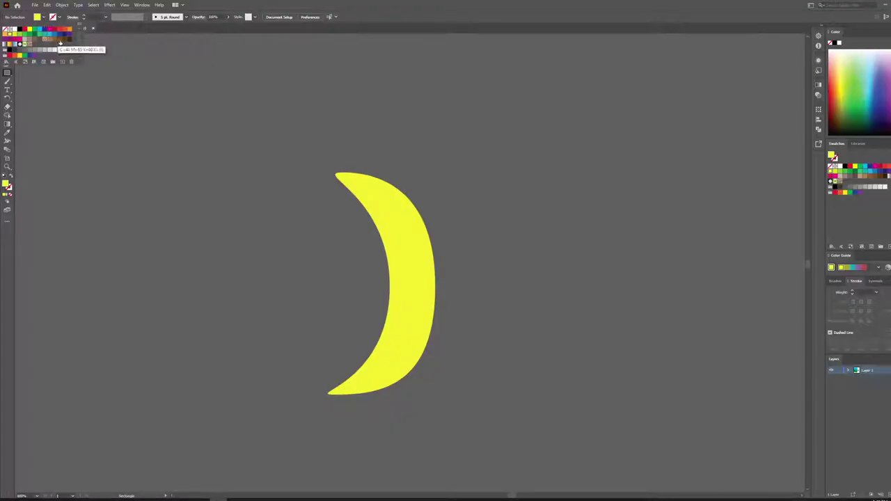
{"action": "left_click", "coordinate": [60, 40]}
{"action": "left_click_drag", "start_coordinate": [324, 126], "coordinate": [353, 172]}
{"action": "left_click", "coordinate": [6, 40]}
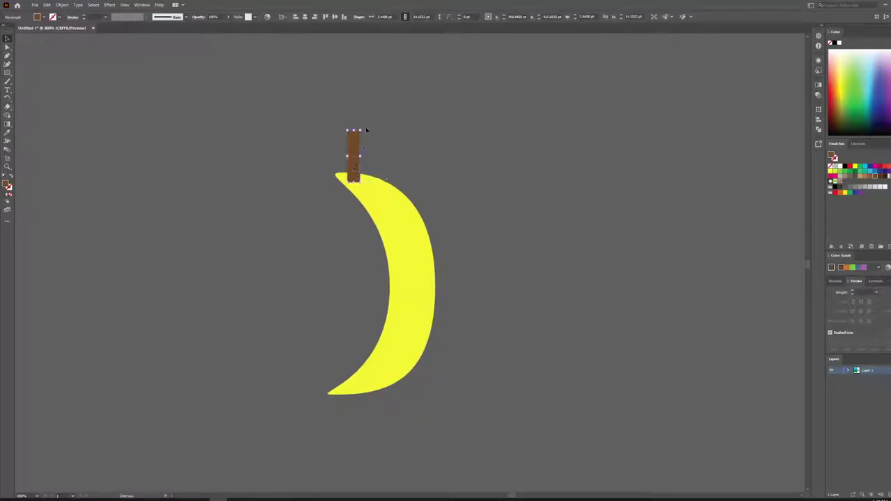
- Tilt the brown stem to the left along the banana's curve, slim it down and move it onto the upper tip
{"action": "left_click_drag", "start_coordinate": [365, 129], "coordinate": [337, 155]}
{"action": "scroll", "coordinate": [339, 161], "scroll_direction": "up", "scroll_amount": 1}
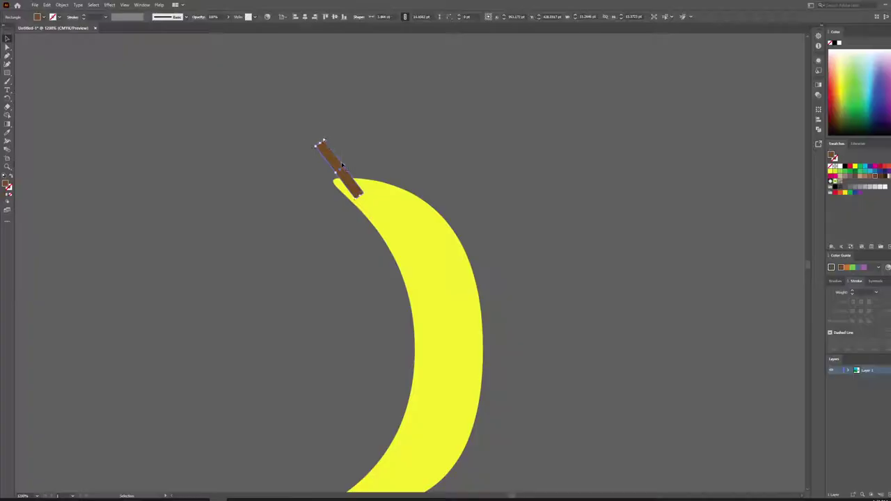
{"action": "left_click_drag", "start_coordinate": [353, 188], "coordinate": [342, 179]}
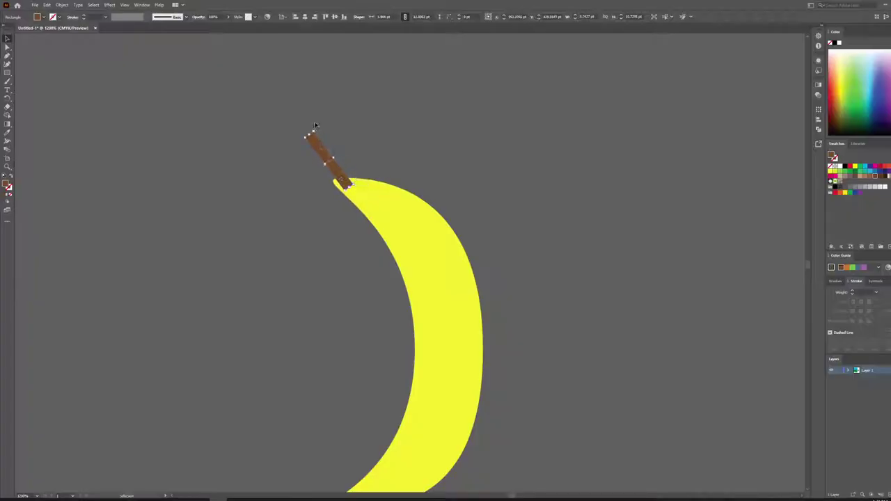
{"action": "left_click_drag", "start_coordinate": [314, 130], "coordinate": [309, 131]}
- Round the corners of the stem completely and adjust its angle and position to fit the banana's upper tip
{"action": "scroll", "coordinate": [291, 140], "scroll_direction": "up", "scroll_amount": 2}
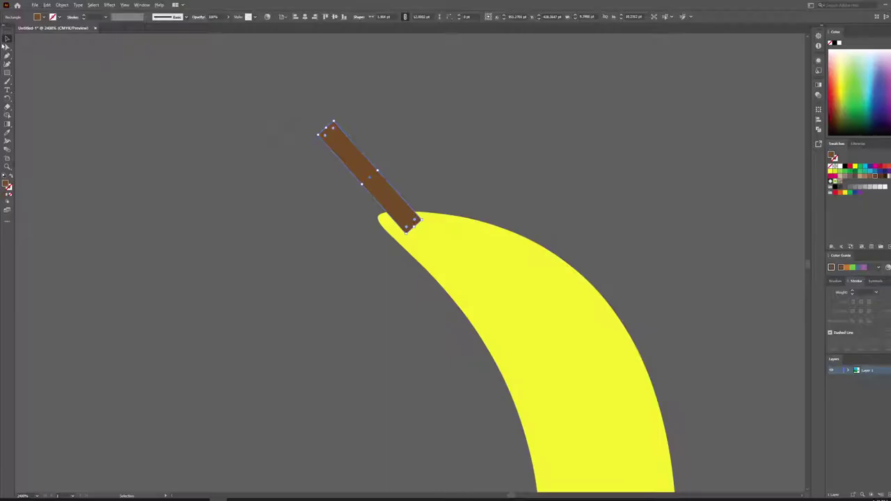
{"action": "key", "text": "a"}
{"action": "left_click_drag", "start_coordinate": [333, 130], "coordinate": [340, 141]}
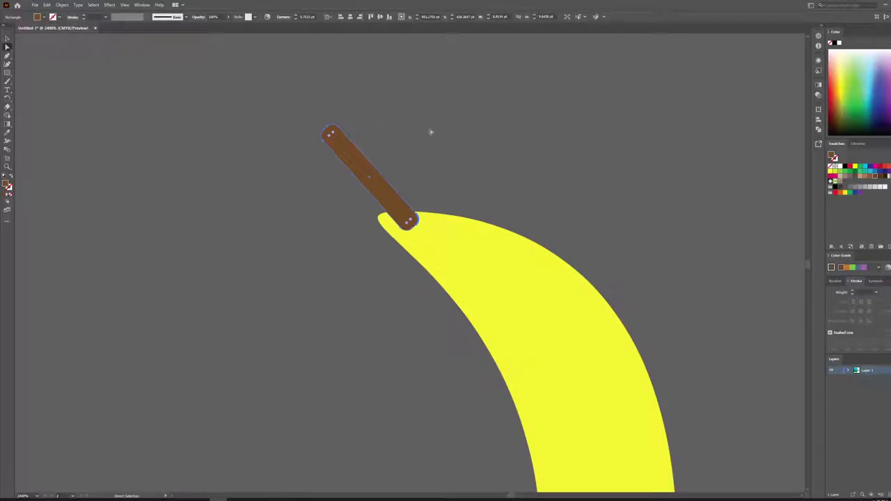
{"action": "key", "text": "v"}
{"action": "left_click", "coordinate": [277, 169]}
{"action": "left_click_drag", "start_coordinate": [393, 193], "coordinate": [383, 196]}
{"action": "left_click_drag", "start_coordinate": [321, 129], "coordinate": [329, 159]}
{"action": "left_click", "coordinate": [533, 183]}
- Duplicate the yellow banana body and offset the copy slightly to the right of the original
{"action": "scroll", "coordinate": [543, 211], "scroll_direction": "down", "scroll_amount": 3}
{"action": "scroll", "coordinate": [665, 271], "scroll_direction": "down", "scroll_amount": 2}
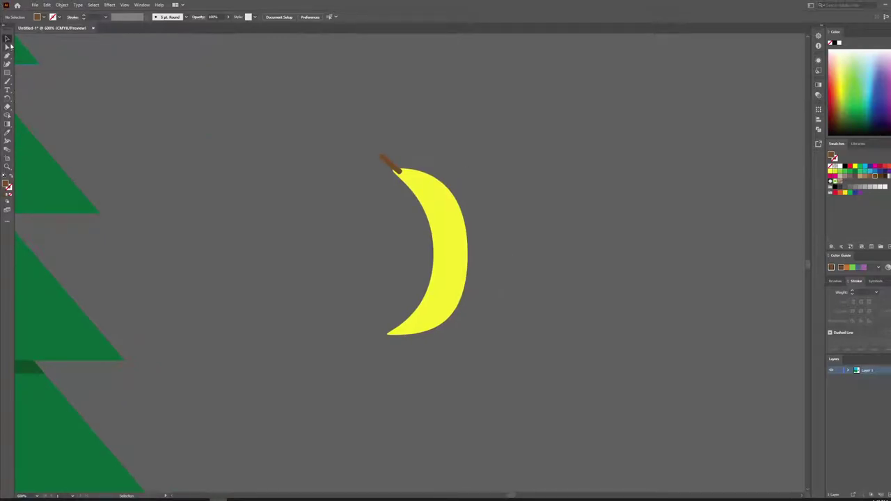
{"action": "left_click_drag", "start_coordinate": [382, 299], "coordinate": [680, 295]}
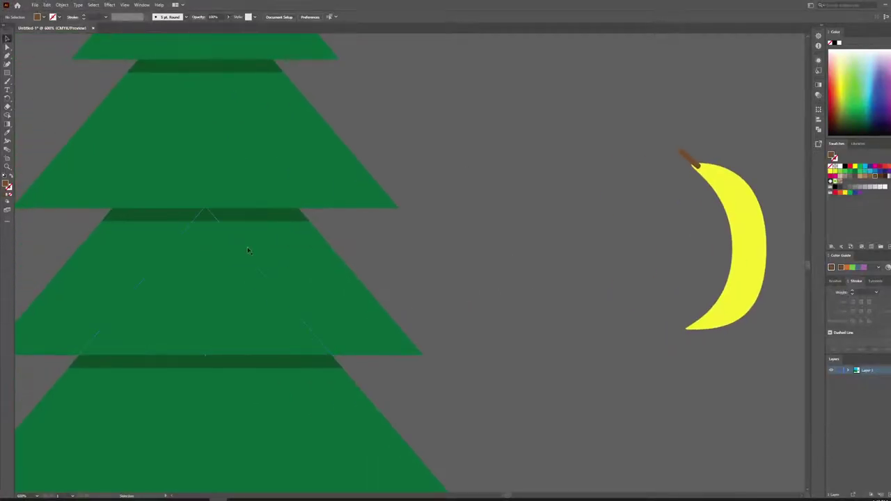
{"action": "left_click_drag", "start_coordinate": [592, 259], "coordinate": [299, 268]}
{"action": "scroll", "coordinate": [502, 271], "scroll_direction": "up", "scroll_amount": 1}
{"action": "left_click", "coordinate": [434, 279]}
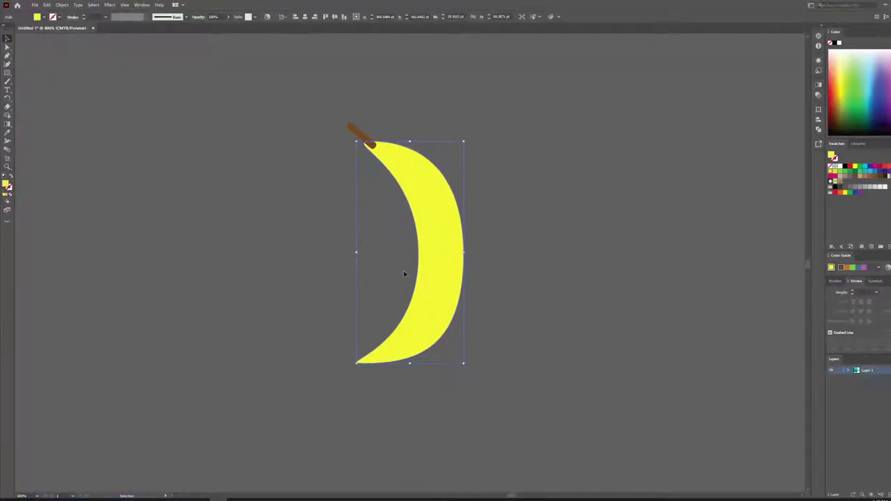
{"action": "left_click_drag", "start_coordinate": [450, 274], "coordinate": [569, 274]}
{"action": "key", "text": "ctrl+z"}
{"action": "mouse_move", "coordinate": [444, 267]}
{"action": "left_mouse_down"}
{"action": "mouse_move", "coordinate": [482, 267]}
{"action": "mouse_move", "coordinate": [442, 267]}
{"action": "left_mouse_up"}
{"action": "key", "text": "ctrl+z"}
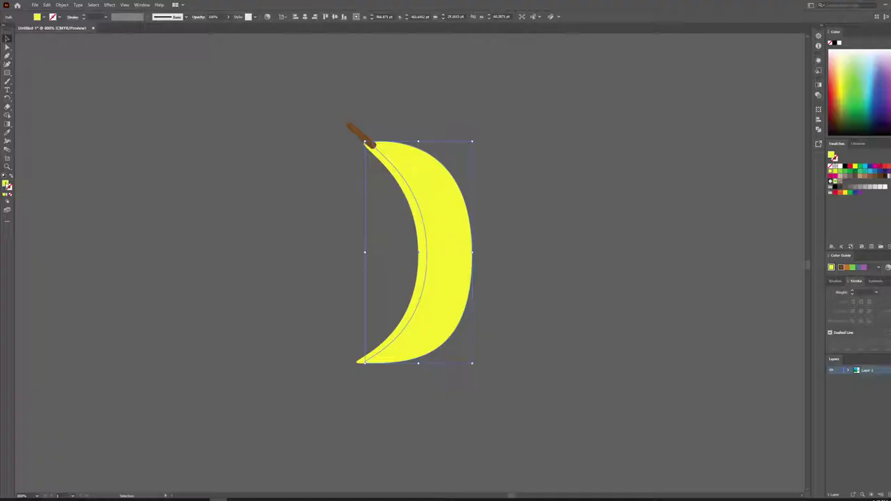
- Fill the copied banana body with a darker olive yellow
{"action": "double_click", "coordinate": [7, 185]}
{"action": "left_click_drag", "start_coordinate": [619, 145], "coordinate": [619, 154]}
{"action": "left_click", "coordinate": [717, 139]}
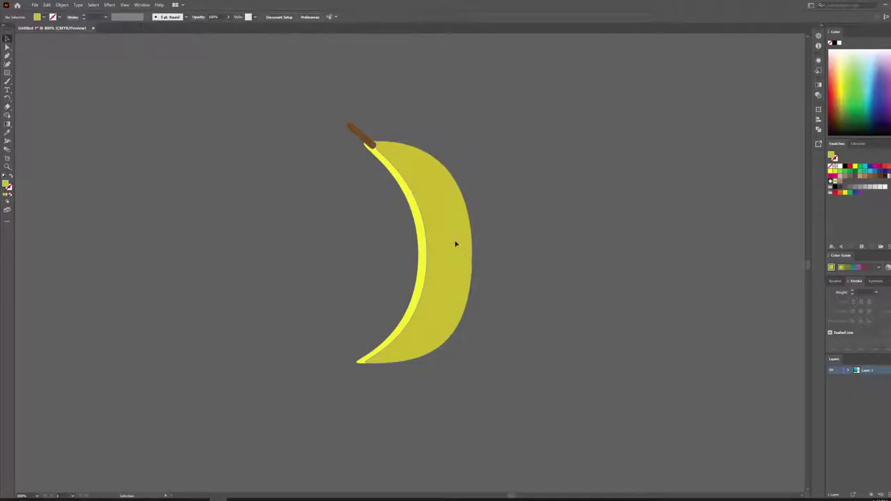
- Send the darker copy backward behind the bright yellow banana body
{"action": "right_click", "coordinate": [456, 243]}
{"action": "mouse_move", "coordinate": [482, 372]}
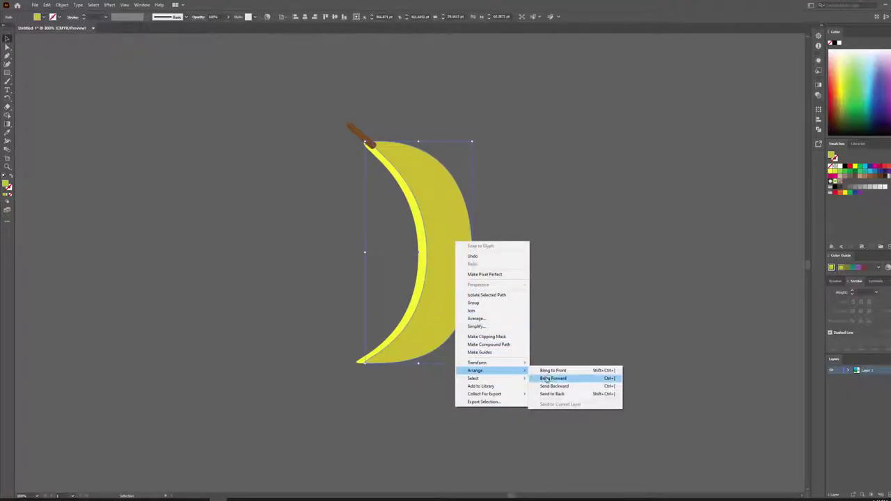
{"action": "left_click", "coordinate": [566, 388]}
{"action": "left_click", "coordinate": [566, 262]}
- Nudge the darker shape slightly to the right so that it forms a shadow along the banana's outer edge
{"action": "left_click", "coordinate": [470, 274]}
{"action": "key", "text": "Right"}
{"action": "key", "text": "Right"}
{"action": "key", "text": "Left"}
{"action": "left_click", "coordinate": [595, 274]}
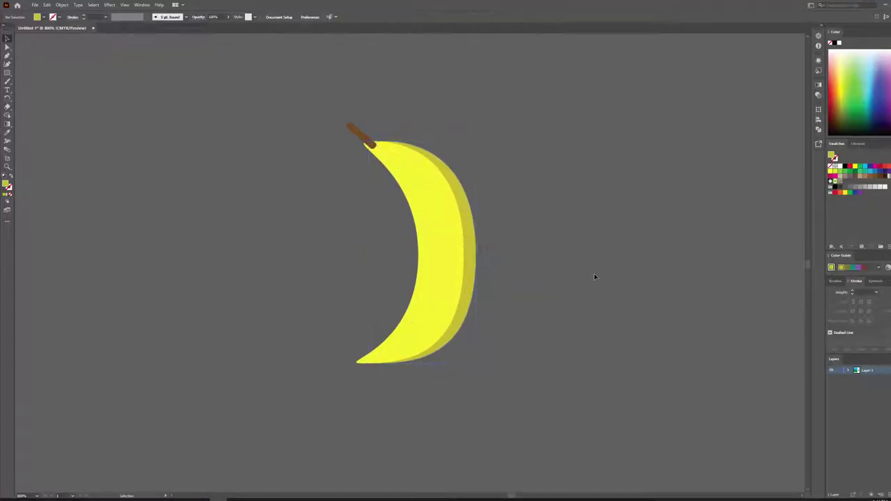
{"action": "scroll", "coordinate": [594, 275], "scroll_direction": "down", "scroll_amount": 3}
{"action": "scroll", "coordinate": [594, 275], "scroll_direction": "up", "scroll_amount": 3}
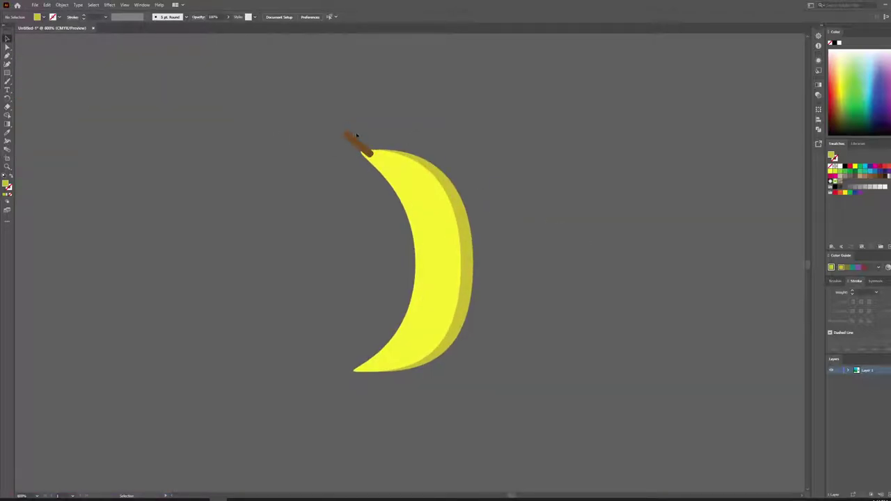
- Group the banana's stem, body and shadow, and move the group between the artboard and the spare pine tree
{"action": "left_click", "coordinate": [406, 203]}
{"action": "right_click", "coordinate": [430, 209]}
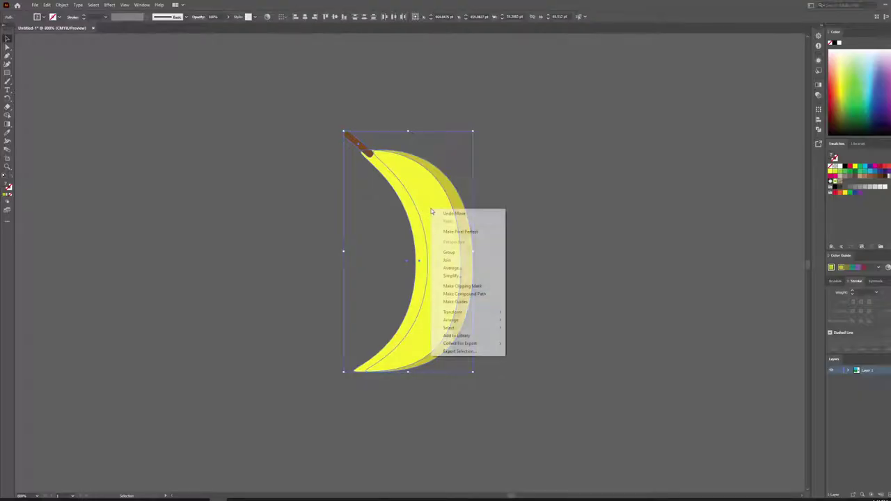
{"action": "left_click", "coordinate": [465, 253]}
{"action": "scroll", "coordinate": [553, 282], "scroll_direction": "down", "scroll_amount": 4}
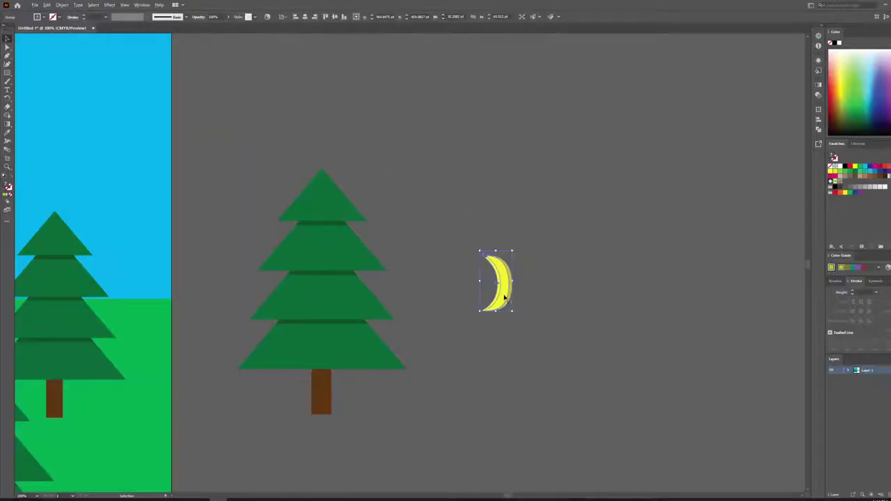
{"action": "left_click_drag", "start_coordinate": [503, 296], "coordinate": [232, 276]}
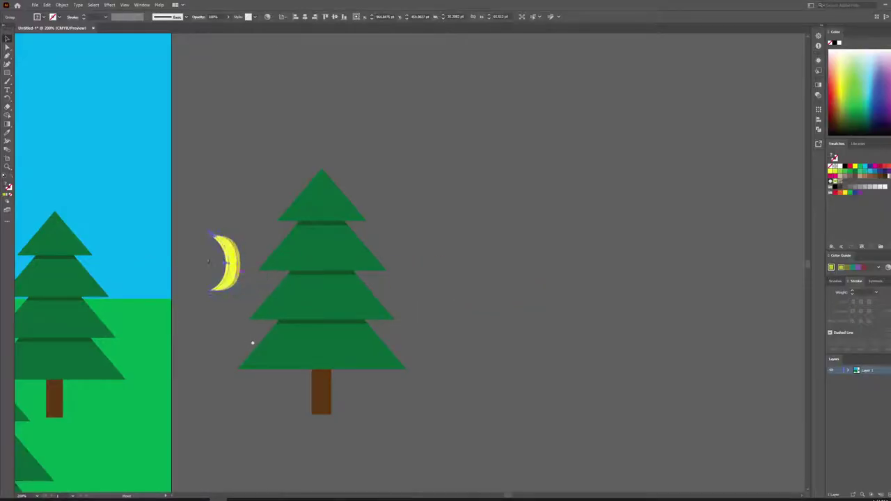
{"action": "left_click_drag", "start_coordinate": [243, 344], "coordinate": [656, 255]}
{"action": "scroll", "coordinate": [631, 256], "scroll_direction": "down", "scroll_amount": 1}
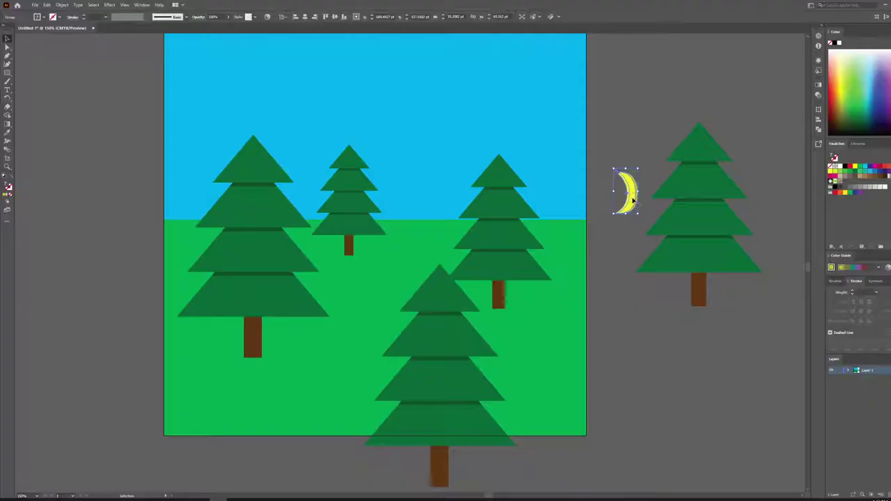
- Place a copy of the banana on the front pine tree, tilt it clockwise and scale it down
{"action": "left_click_drag", "start_coordinate": [629, 206], "coordinate": [482, 376]}
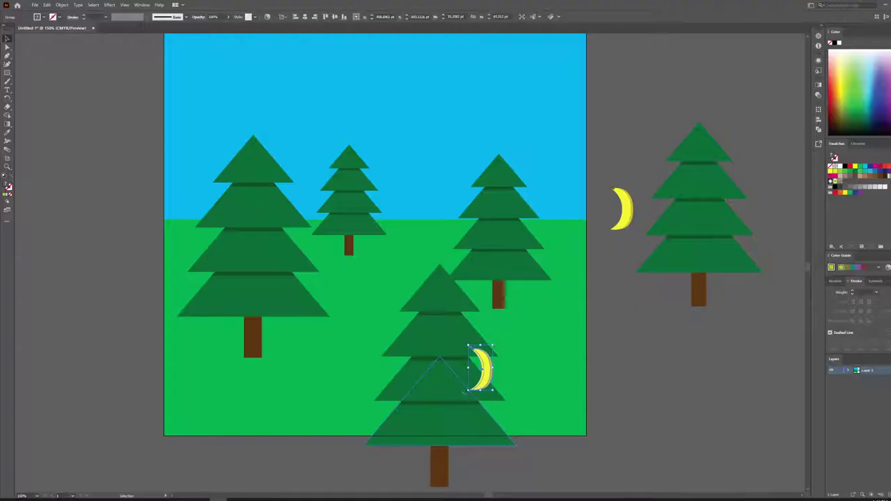
{"action": "scroll", "coordinate": [484, 335], "scroll_direction": "up", "scroll_amount": 5}
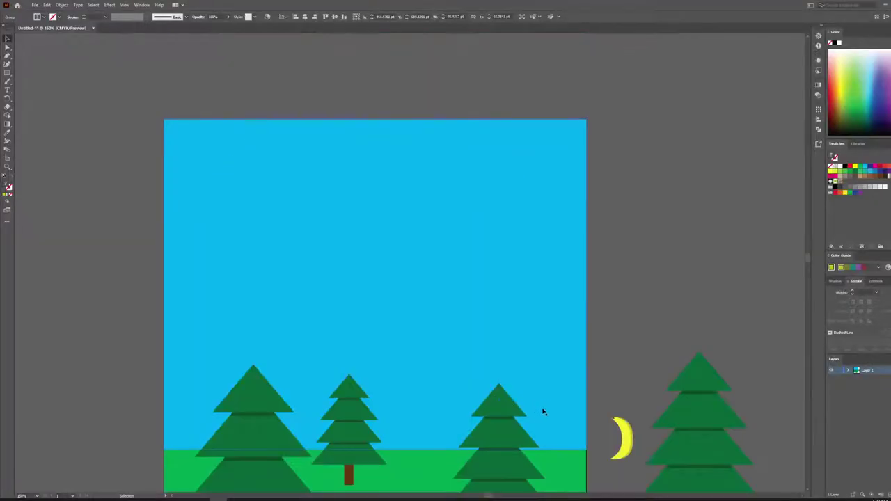
{"action": "scroll", "coordinate": [507, 411], "scroll_direction": "down", "scroll_amount": 5}
{"action": "scroll", "coordinate": [457, 374], "scroll_direction": "up", "scroll_amount": 3}
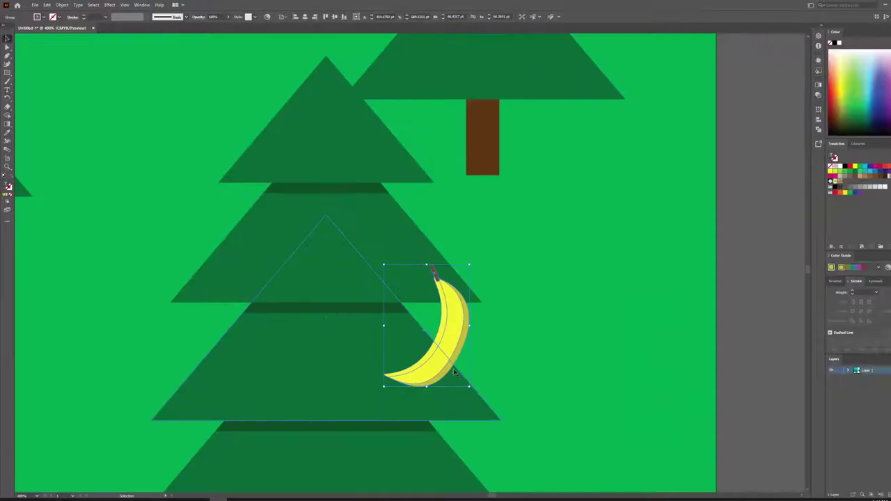
{"action": "left_click_drag", "start_coordinate": [470, 265], "coordinate": [471, 314]}
- Duplicate the small tilted banana onto other tiers of the front pine tree
{"action": "left_click_drag", "start_coordinate": [432, 353], "coordinate": [390, 426]}
{"action": "scroll", "coordinate": [390, 411], "scroll_direction": "down", "scroll_amount": 5}
{"action": "left_click_drag", "start_coordinate": [418, 219], "coordinate": [437, 252]}
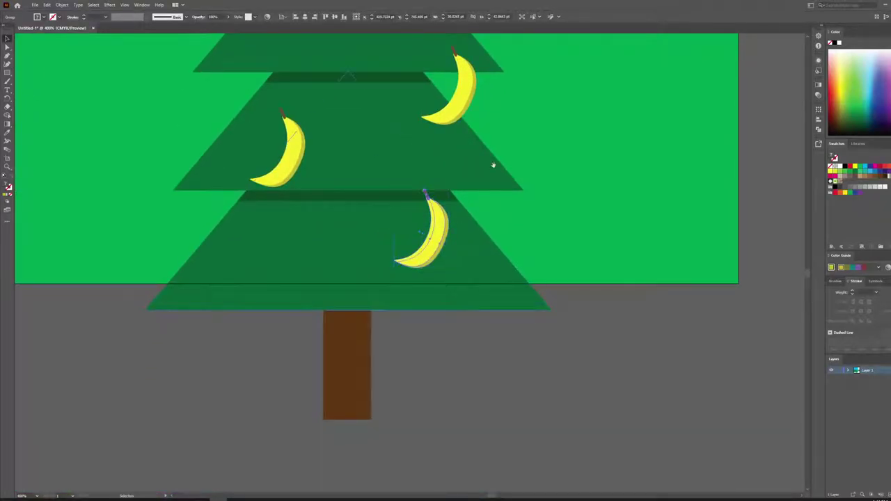
{"action": "scroll", "coordinate": [424, 279], "scroll_direction": "up", "scroll_amount": 10}
{"action": "scroll", "coordinate": [419, 293], "scroll_direction": "down", "scroll_amount": 4}
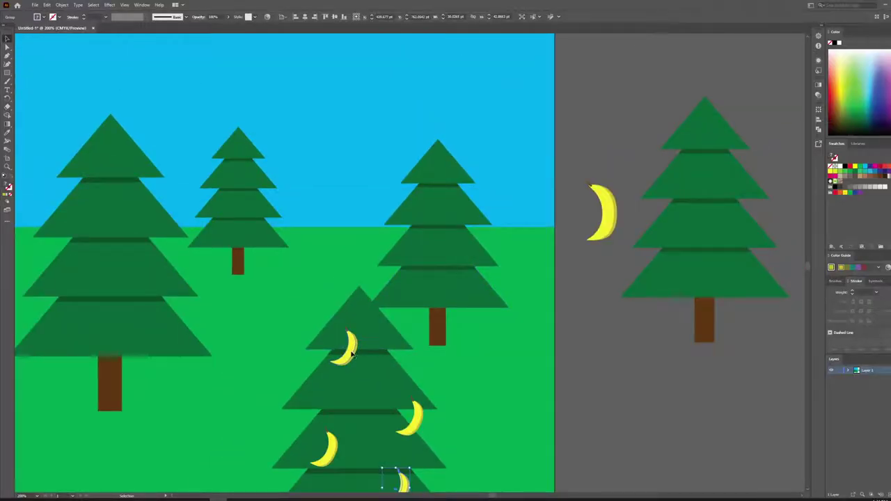
- Copy bananas onto the small back tree and the large left tree, and reflect a copy on the large tree
{"action": "left_click_drag", "start_coordinate": [352, 355], "coordinate": [256, 196]}
{"action": "left_click_drag", "start_coordinate": [255, 252], "coordinate": [149, 305]}
{"action": "right_click", "coordinate": [149, 304]}
{"action": "mouse_move", "coordinate": [188, 386]}
{"action": "left_click", "coordinate": [245, 411]}
{"action": "left_click", "coordinate": [457, 298]}
- Copy a reflected banana onto the right-hand tree, scale it down and spread duplicates over its tiers, with one extra small
{"action": "left_click_drag", "start_coordinate": [141, 317], "coordinate": [413, 246]}
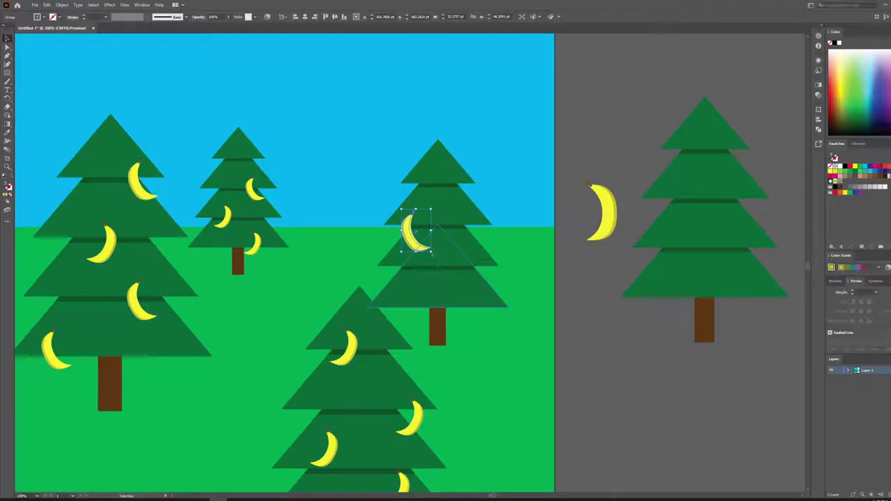
{"action": "left_click_drag", "start_coordinate": [431, 253], "coordinate": [450, 189]}
{"action": "left_click_drag", "start_coordinate": [464, 270], "coordinate": [437, 273]}
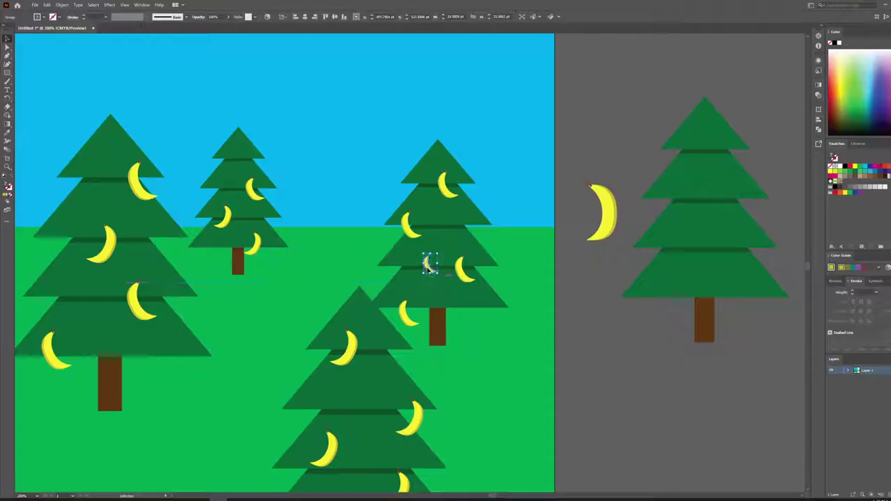
- Reflect the smallest banana on the right-hand tree across an angled axis
{"action": "right_click", "coordinate": [428, 267]}
{"action": "mouse_move", "coordinate": [470, 347]}
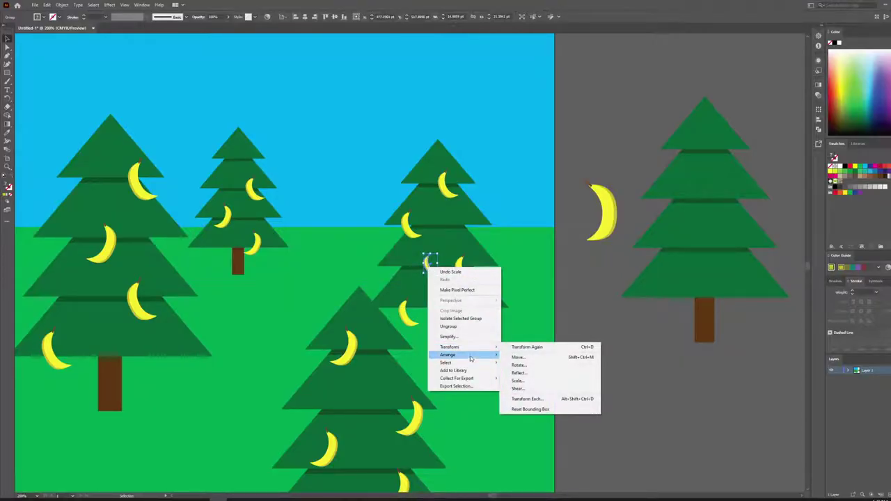
{"action": "left_click", "coordinate": [519, 372]}
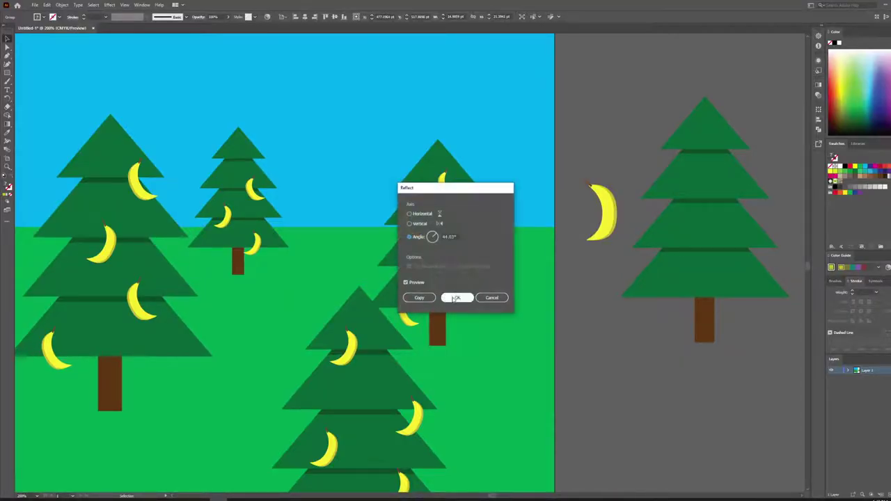
{"action": "left_click", "coordinate": [457, 297]}
- Shift the banana at the right-hand tree's lower right edge slightly outward and rotate the tree's smallest banana
{"action": "mouse_move", "coordinate": [466, 278]}
{"action": "left_mouse_down"}
{"action": "mouse_move", "coordinate": [481, 300]}
{"action": "mouse_move", "coordinate": [472, 277]}
{"action": "left_mouse_up"}
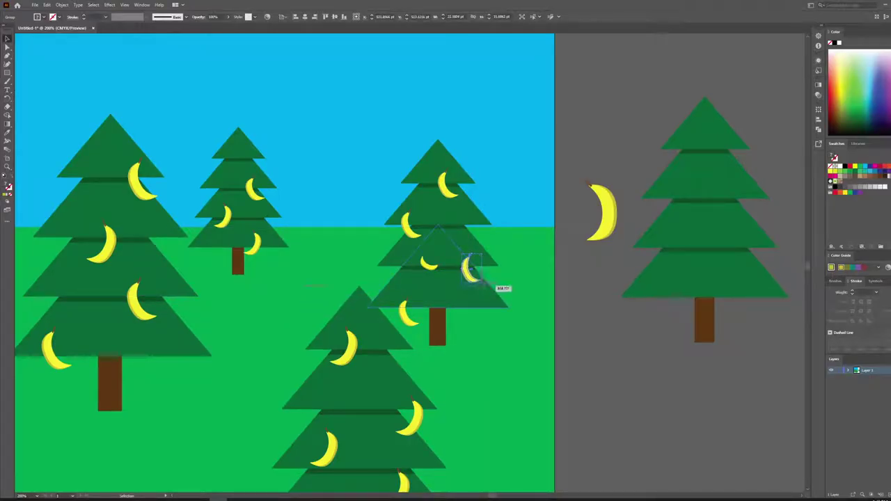
{"action": "left_click", "coordinate": [424, 262]}
{"action": "left_click_drag", "start_coordinate": [416, 254], "coordinate": [417, 273]}
{"action": "key", "text": "ctrl+shift+a"}
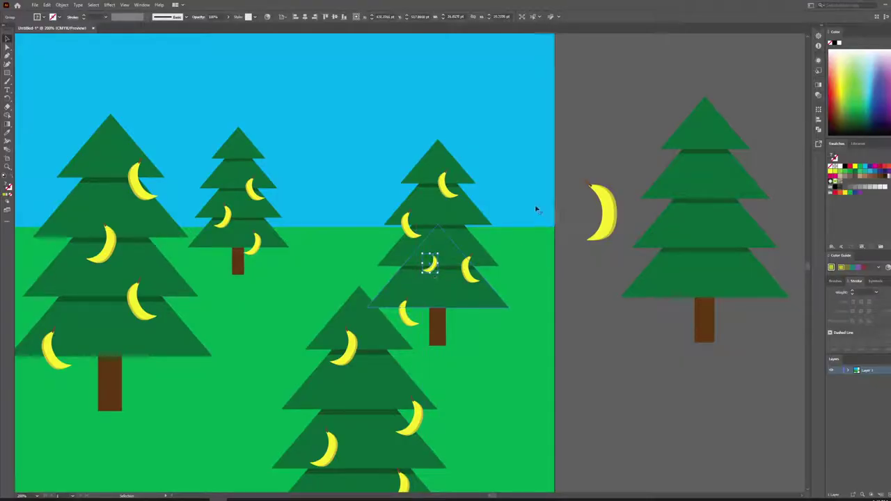
- Fill the sky rectangle with dark blue to make it a night sky
{"action": "key", "text": "ctrl+minus"}
{"action": "key", "text": "ctrl+minus"}
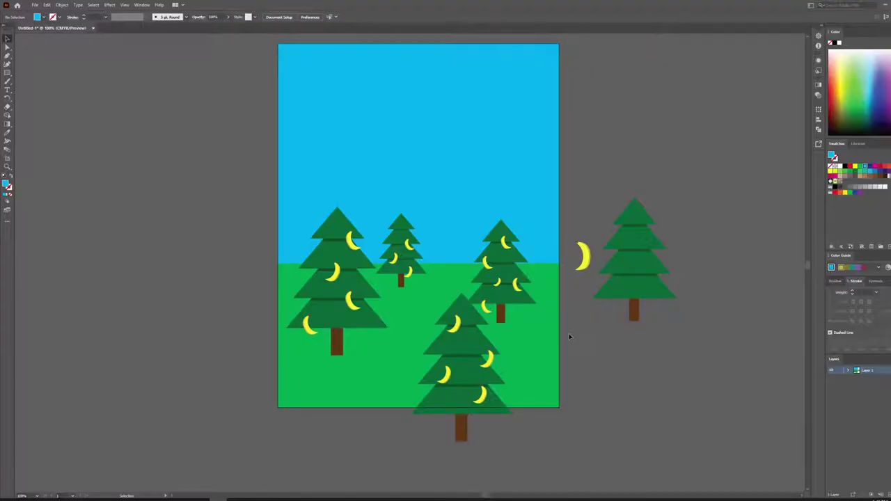
{"action": "left_click_drag", "start_coordinate": [644, 134], "coordinate": [610, 176]}
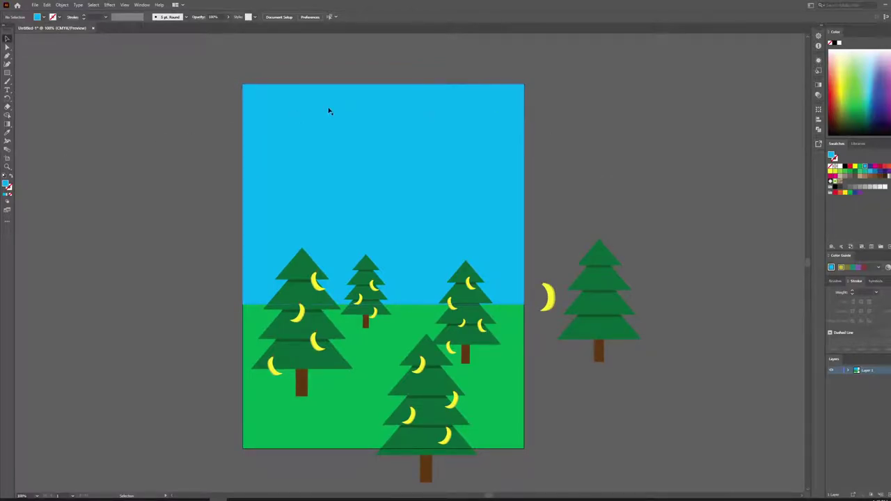
{"action": "left_click", "coordinate": [325, 151]}
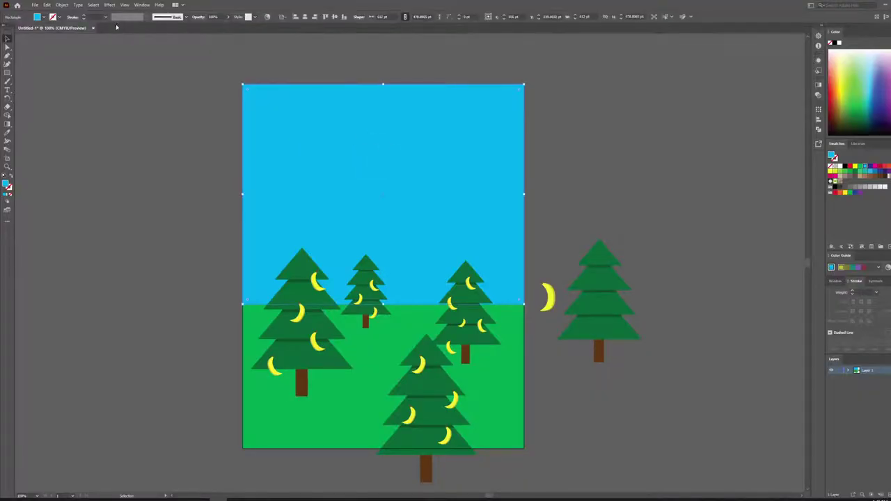
{"action": "left_click", "coordinate": [45, 17]}
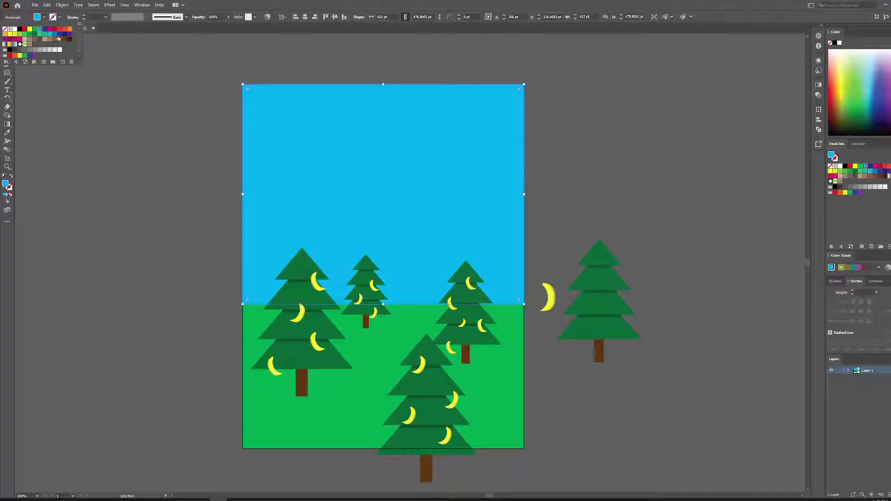
{"action": "left_click", "coordinate": [59, 39]}
{"action": "key", "text": "Escape"}
{"action": "left_click", "coordinate": [165, 140]}
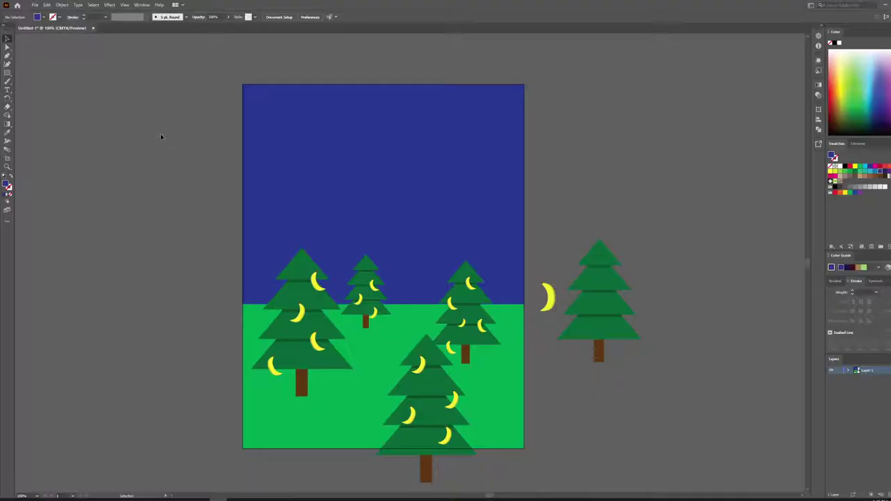
- Draw a bright yellow circle about 159 pt in diameter with the Ellipse tool, beside the artboard's upper left
{"action": "left_click_drag", "start_coordinate": [106, 161], "coordinate": [149, 138]}
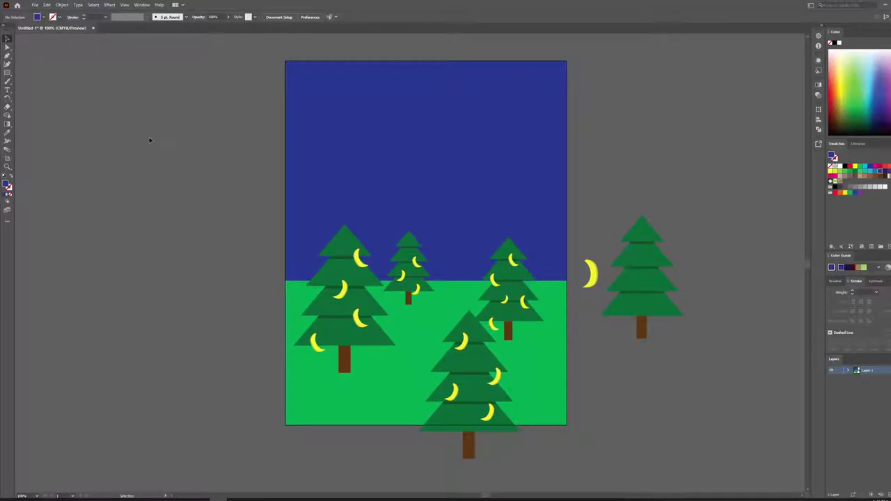
{"action": "scroll", "coordinate": [207, 159], "scroll_direction": "up", "scroll_amount": 2}
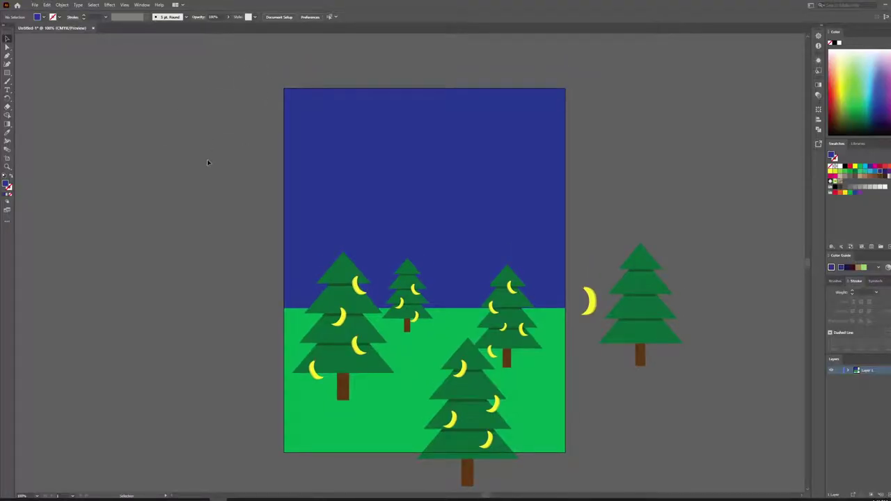
{"action": "left_click", "coordinate": [7, 73]}
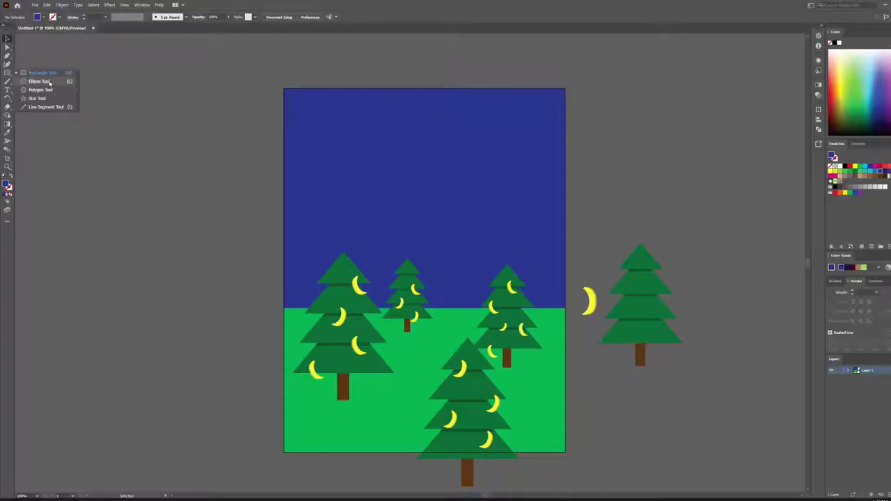
{"action": "left_click", "coordinate": [165, 76]}
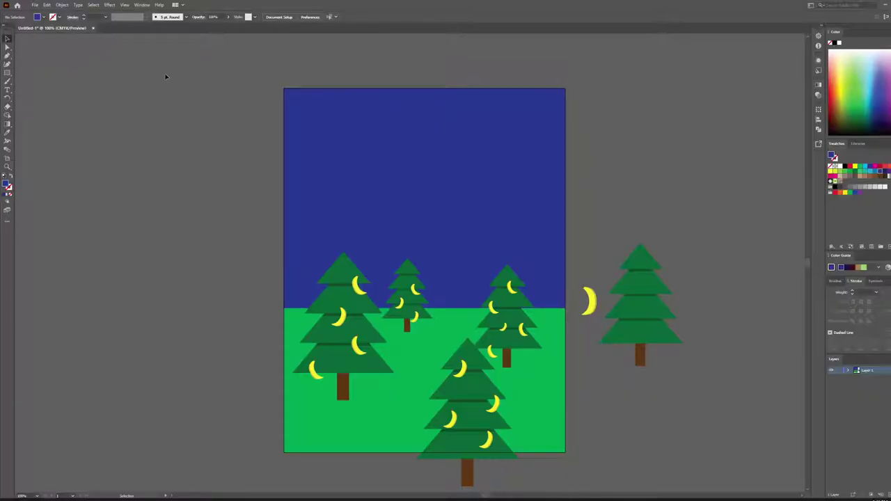
{"action": "left_click", "coordinate": [8, 72]}
{"action": "left_click", "coordinate": [114, 74]}
{"action": "left_click", "coordinate": [7, 73]}
{"action": "left_click", "coordinate": [41, 82]}
{"action": "left_click", "coordinate": [45, 16]}
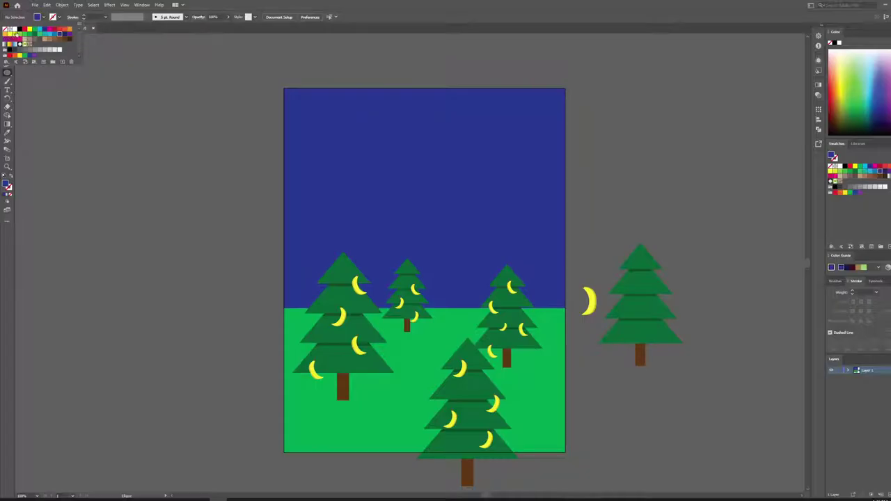
{"action": "left_click", "coordinate": [30, 30]}
{"action": "left_click_drag", "start_coordinate": [149, 111], "coordinate": [223, 185]}
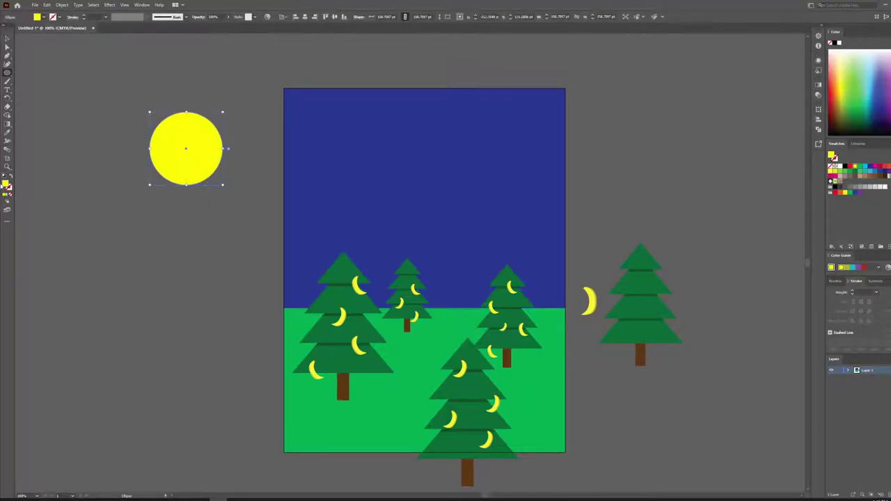
- Recolor the circle with a pale yellow fill, hex F9F2A2
{"action": "double_click", "coordinate": [6, 184]}
{"action": "left_click", "coordinate": [579, 137]}
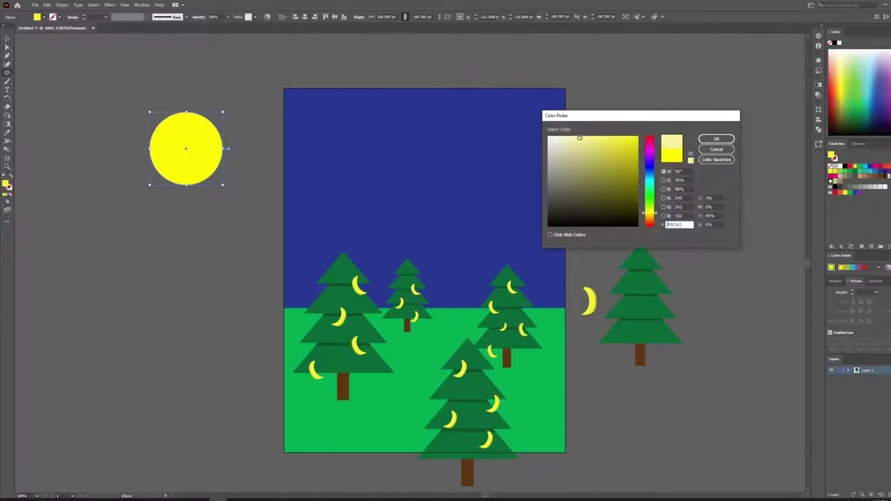
{"action": "left_click", "coordinate": [702, 139]}
{"action": "scroll", "coordinate": [186, 229], "scroll_direction": "left", "scroll_amount": 3}
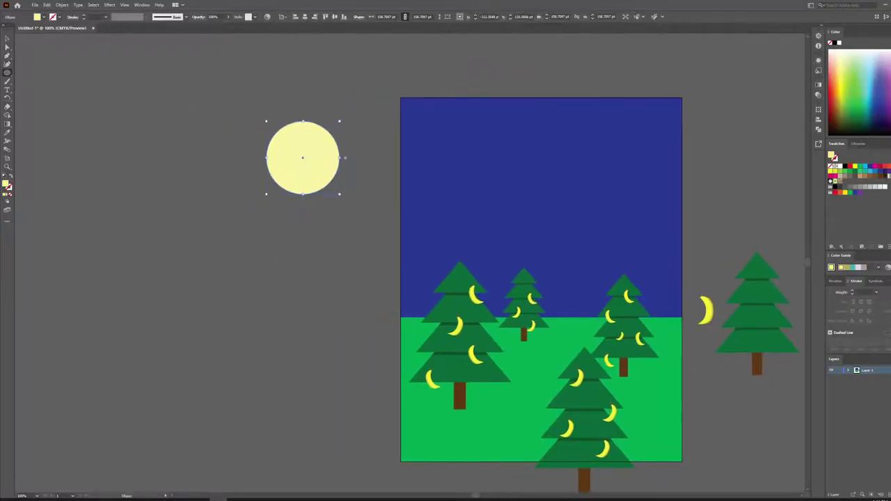
- Try to shape the pale circle into a crescent by moving its leftmost anchor point inward, and undo the change
{"action": "left_click", "coordinate": [6, 39]}
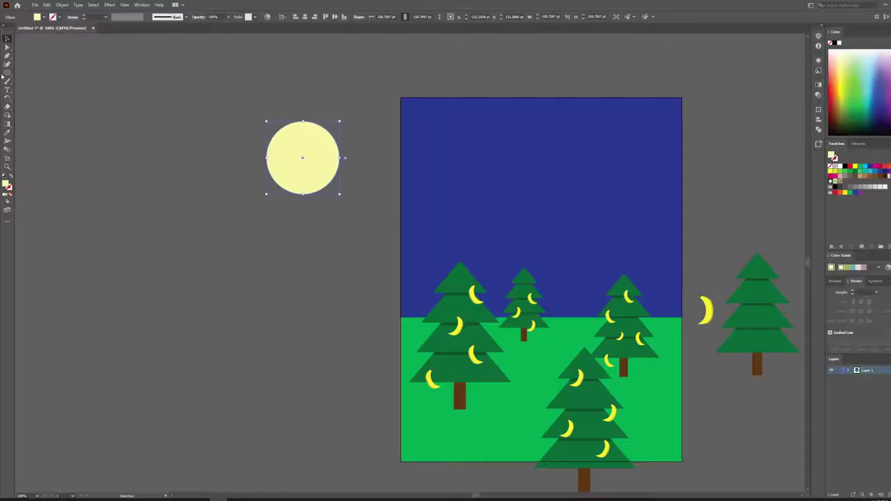
{"action": "left_click", "coordinate": [7, 46]}
{"action": "left_click_drag", "start_coordinate": [267, 158], "coordinate": [320, 161]}
{"action": "left_click", "coordinate": [7, 39]}
{"action": "left_click", "coordinate": [140, 131]}
{"action": "scroll", "coordinate": [294, 168], "scroll_direction": "up", "scroll_amount": 1}
{"action": "scroll", "coordinate": [389, 162], "scroll_direction": "down", "scroll_amount": 1}
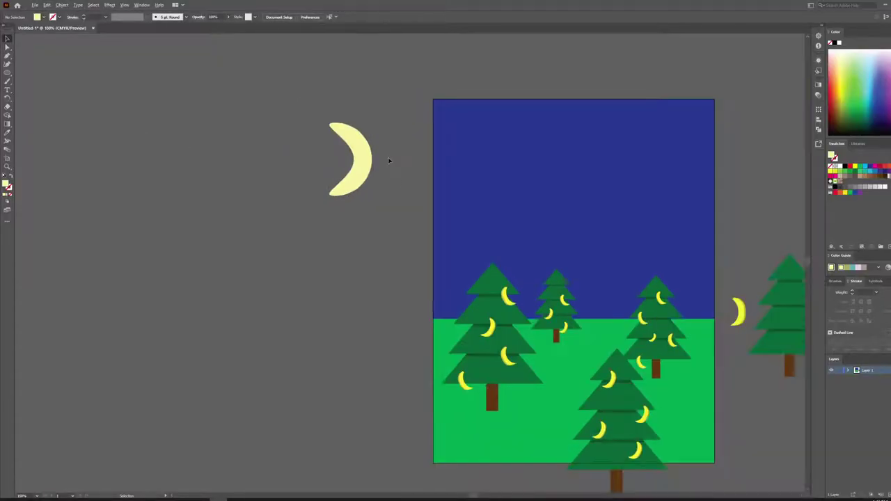
{"action": "left_click_drag", "start_coordinate": [332, 212], "coordinate": [255, 238]}
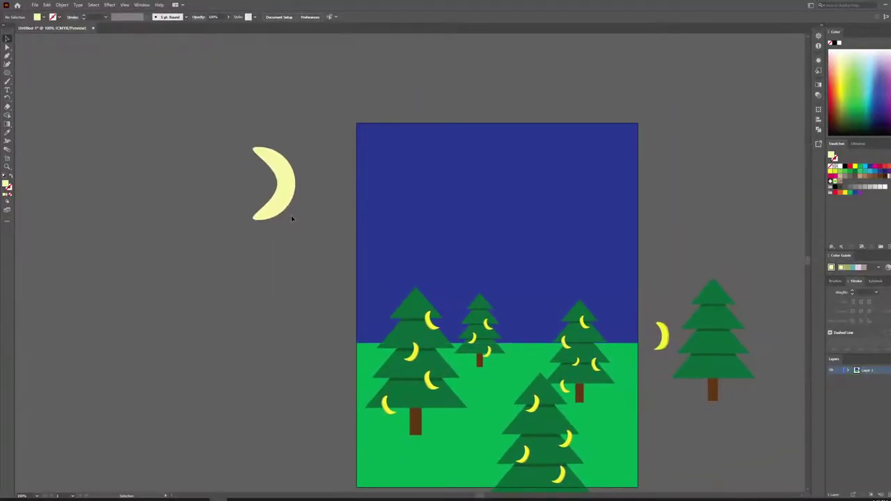
{"action": "key", "text": "ctrl+z"}
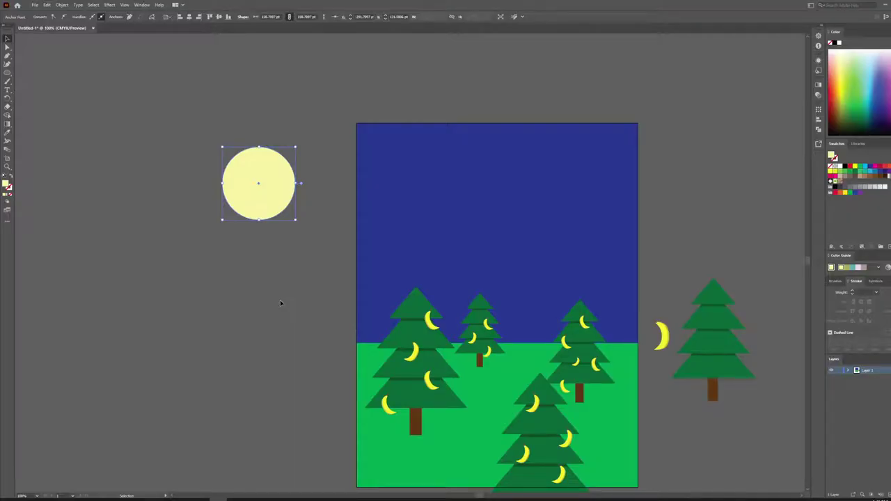
- Select the Painting workspace
{"action": "left_click", "coordinate": [138, 5]}
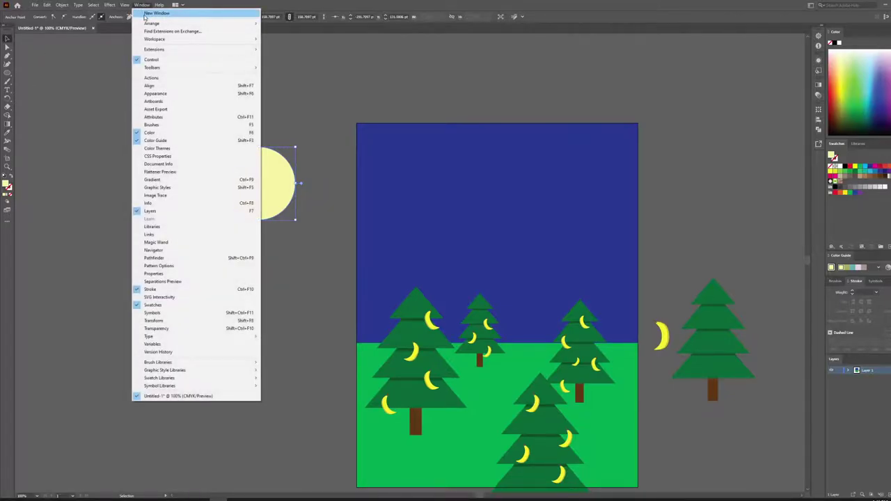
{"action": "mouse_move", "coordinate": [155, 40]}
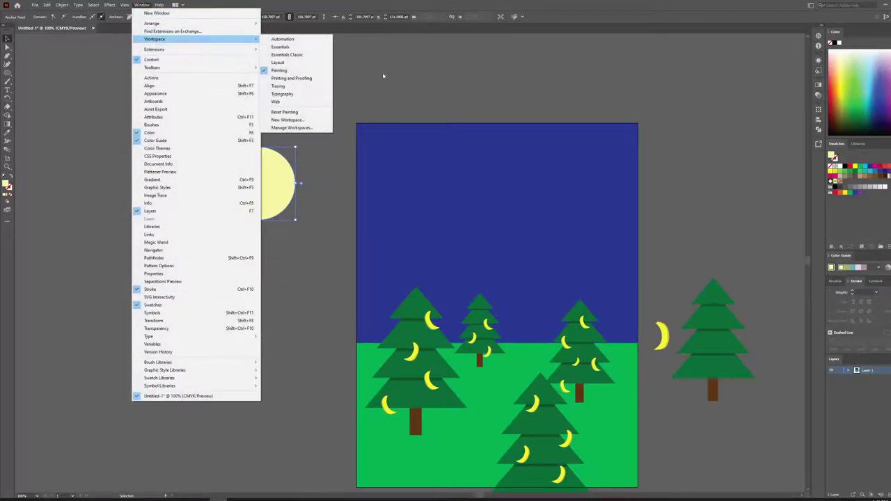
{"action": "left_click", "coordinate": [286, 71]}
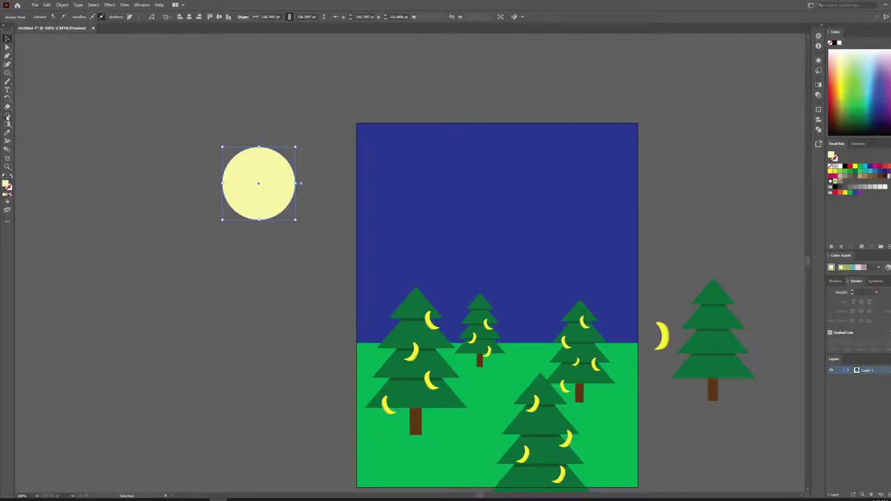
- Duplicate the pale yellow circle slightly to its right so the two overlap, and fill the copy with dark red
{"action": "left_click", "coordinate": [265, 202]}
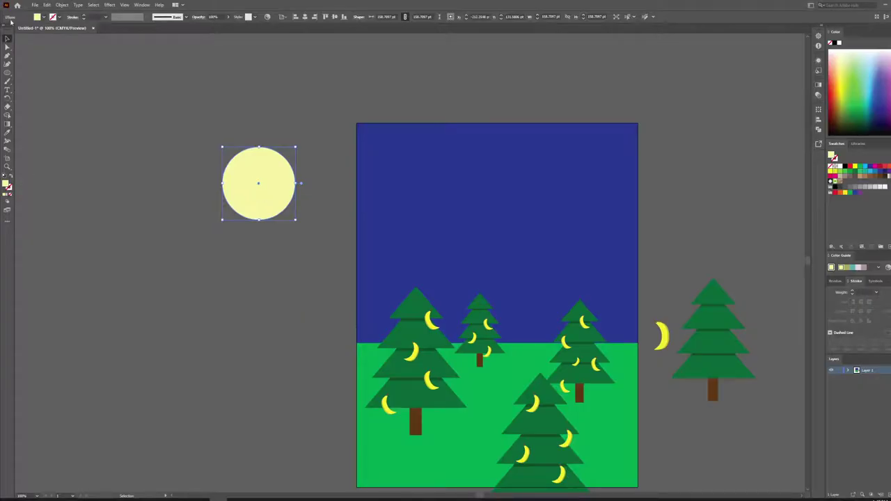
{"action": "left_click_drag", "start_coordinate": [262, 207], "coordinate": [277, 206]}
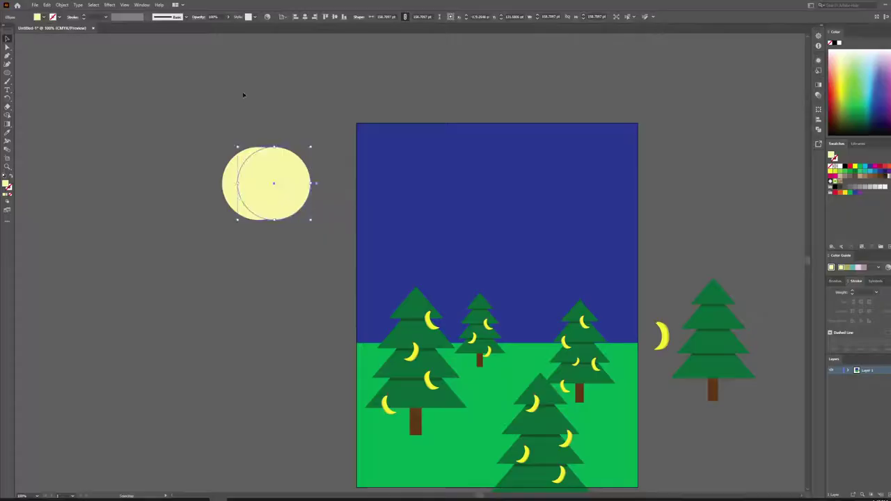
{"action": "left_click", "coordinate": [43, 18]}
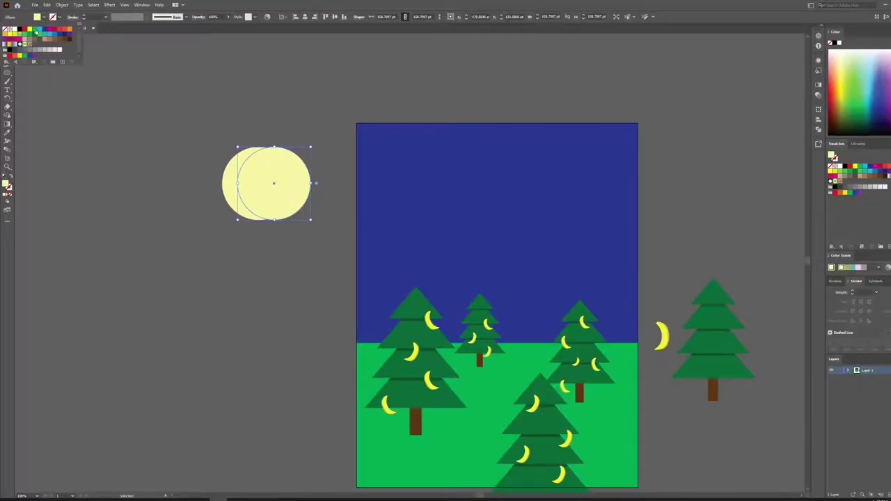
{"action": "left_click", "coordinate": [55, 30]}
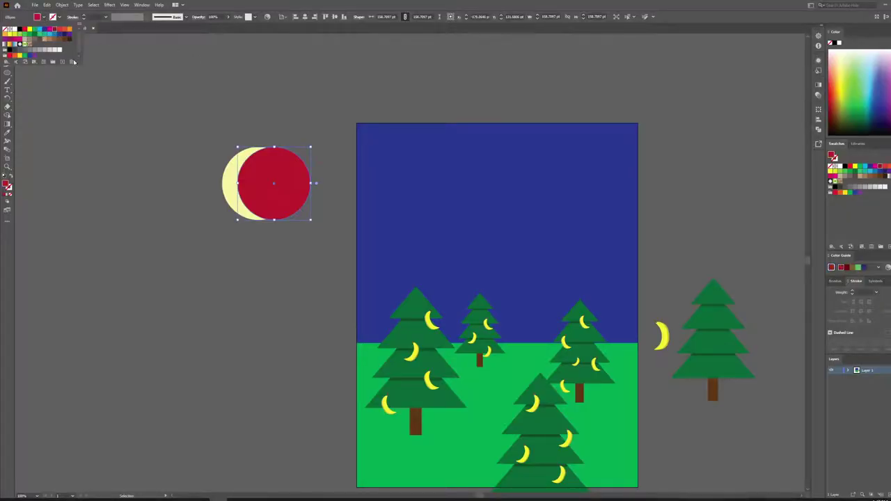
{"action": "left_click", "coordinate": [137, 191]}
- Shift the red circle slightly farther from the pale circle's center to leave a wider pale crescent uncovered
{"action": "left_click_drag", "start_coordinate": [264, 193], "coordinate": [287, 204]}
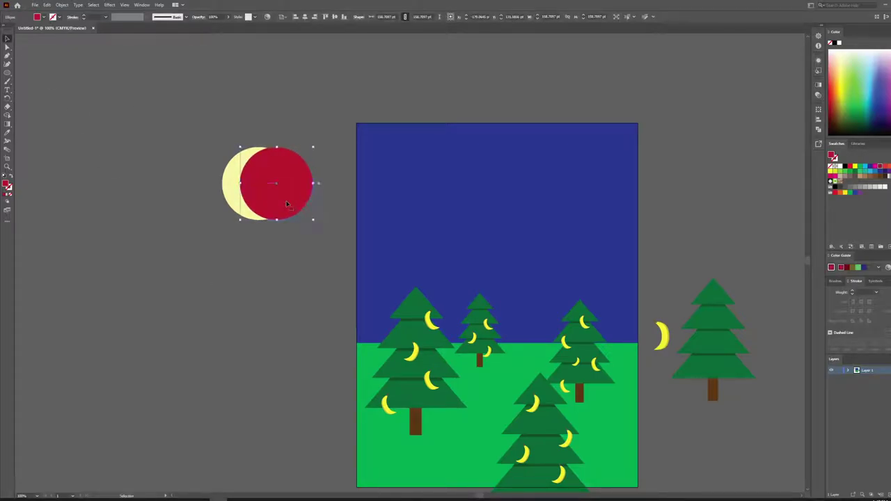
{"action": "left_click", "coordinate": [185, 213]}
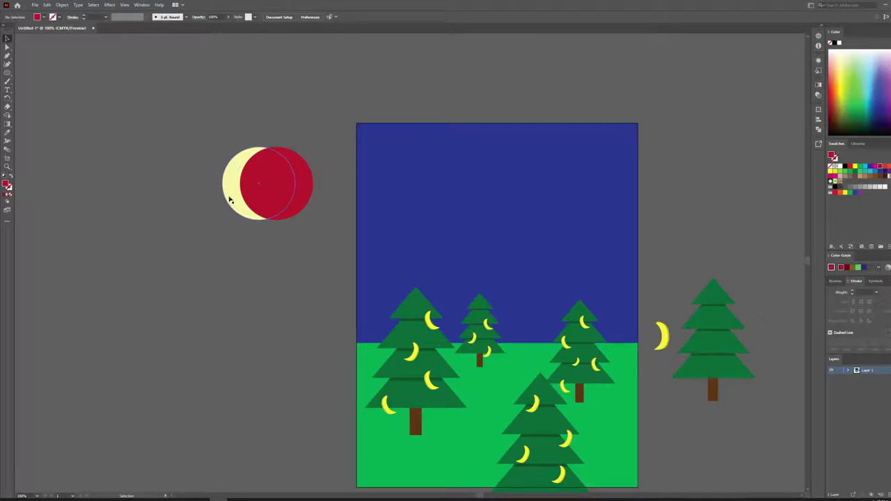
{"action": "left_click_drag", "start_coordinate": [289, 194], "coordinate": [283, 187]}
{"action": "left_click", "coordinate": [211, 178]}
{"action": "left_click", "coordinate": [108, 137]}
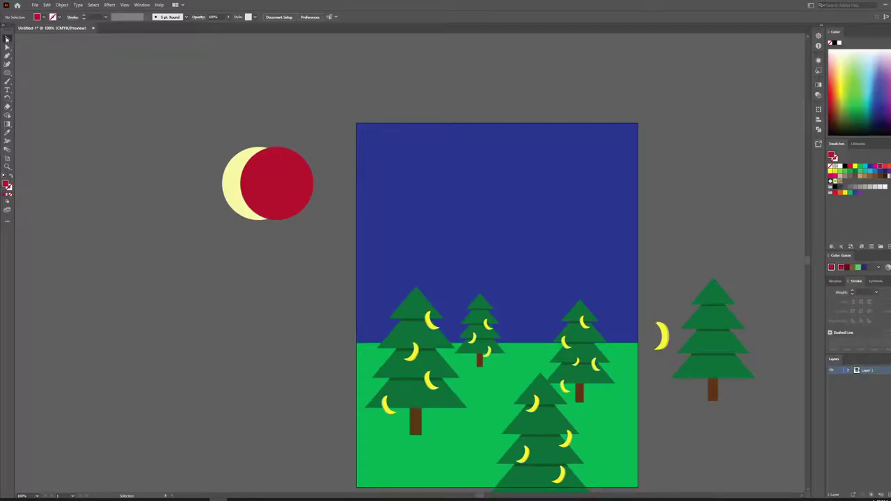
- Split off the crescent from the two overlapping circles with the Shape Builder tool and move it clear of them
{"action": "left_click_drag", "start_coordinate": [322, 263], "coordinate": [313, 250]}
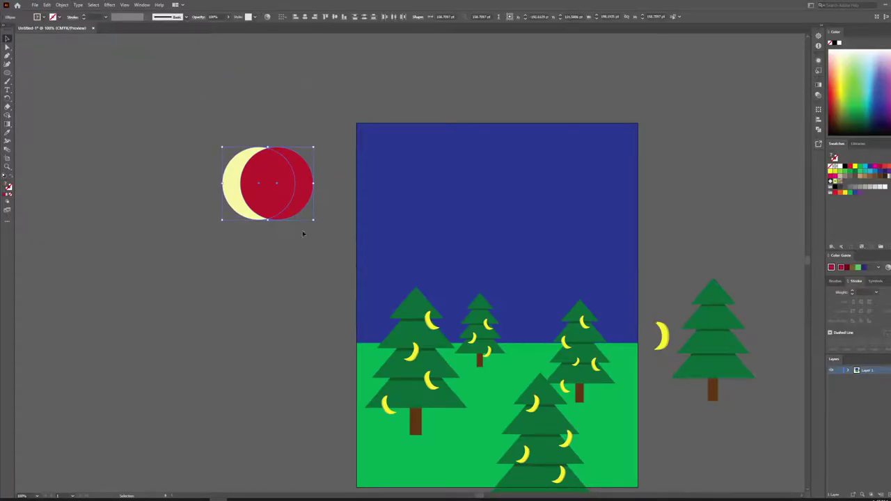
{"action": "left_click", "coordinate": [7, 117]}
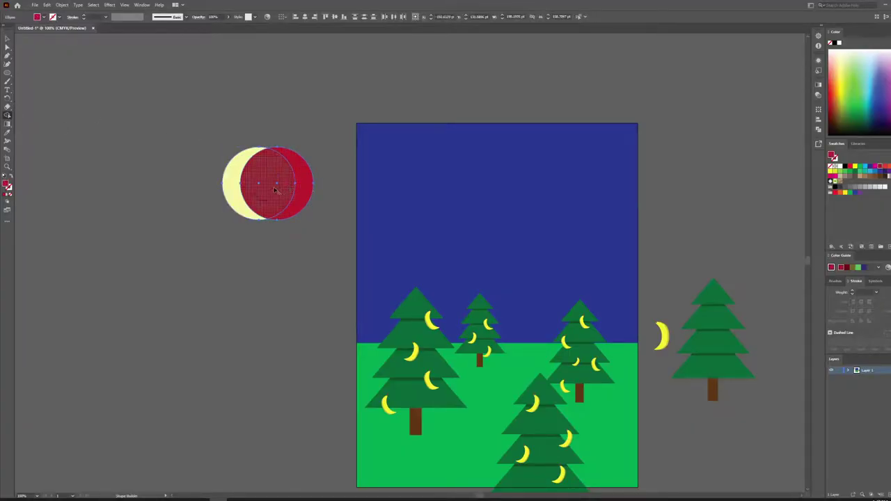
{"action": "left_click", "coordinate": [232, 192]}
{"action": "left_click", "coordinate": [7, 40]}
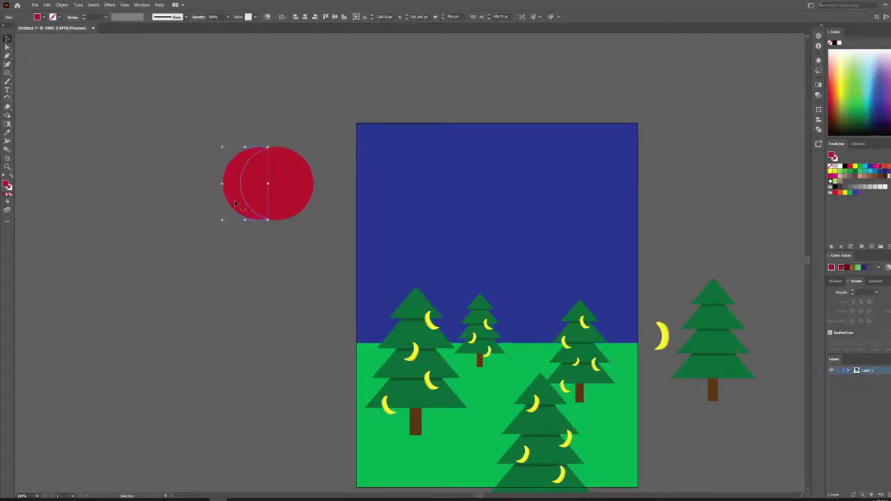
{"action": "left_click_drag", "start_coordinate": [241, 205], "coordinate": [179, 267]}
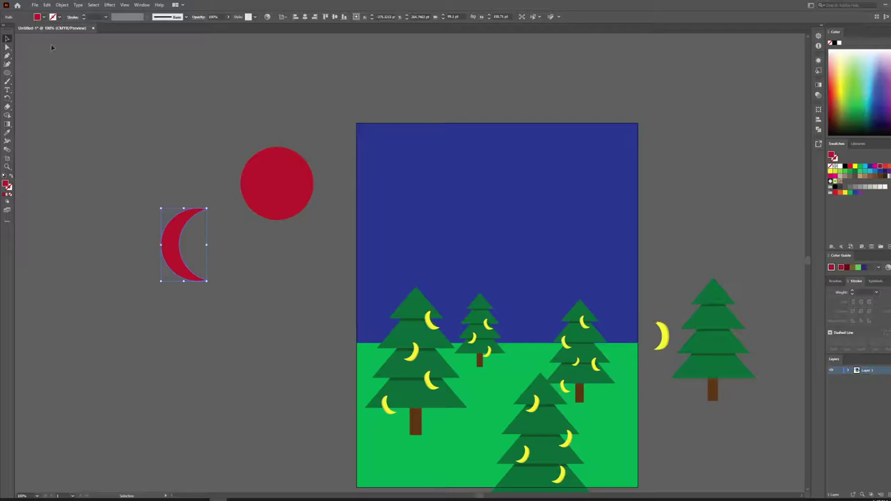
- Recolor the separated crescent with a pale yellow fill
{"action": "left_click", "coordinate": [45, 18]}
{"action": "left_click", "coordinate": [28, 32]}
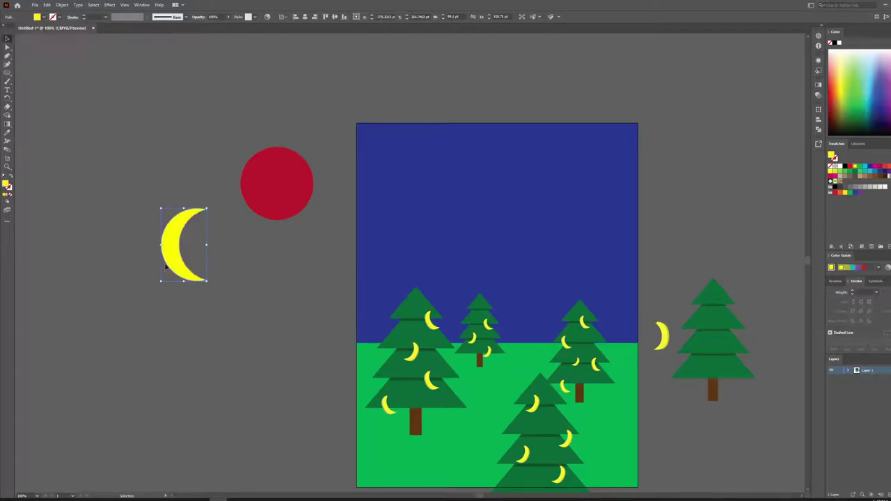
{"action": "double_click", "coordinate": [6, 184]}
{"action": "left_click_drag", "start_coordinate": [563, 142], "coordinate": [596, 136]}
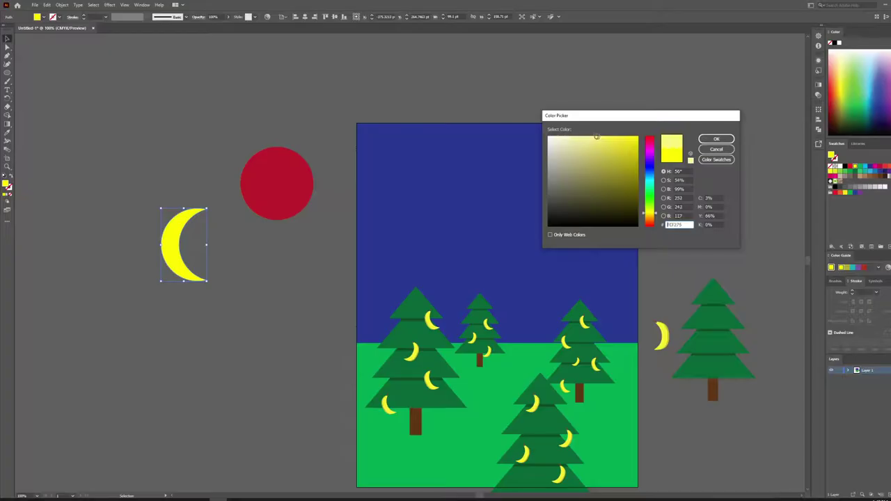
{"action": "left_click", "coordinate": [713, 143]}
- Place a copy of the crescent in the sky's upper left, tilted slightly and scaled down a little
{"action": "left_click_drag", "start_coordinate": [168, 243], "coordinate": [443, 209]}
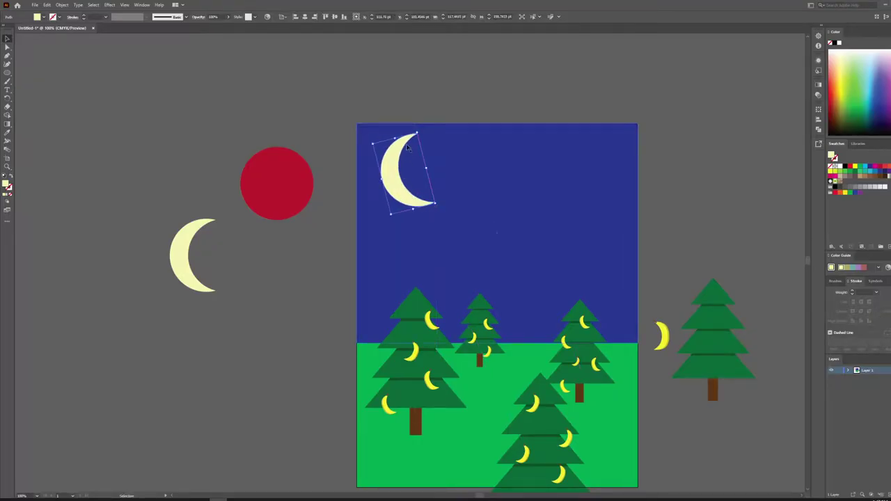
{"action": "left_click_drag", "start_coordinate": [417, 133], "coordinate": [412, 140]}
{"action": "left_click_drag", "start_coordinate": [394, 188], "coordinate": [387, 183]}
- Delete the red circle and the leftover pale shape, and move the spare crescent above the spare pine beside the artboard
{"action": "left_click", "coordinate": [191, 120]}
{"action": "left_click", "coordinate": [271, 180]}
{"action": "key", "text": "Delete"}
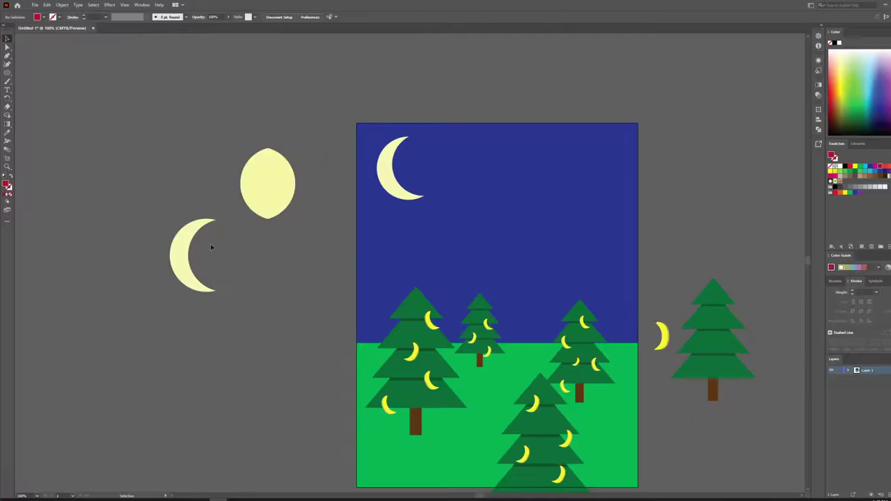
{"action": "left_click", "coordinate": [265, 187]}
{"action": "key", "text": "Delete"}
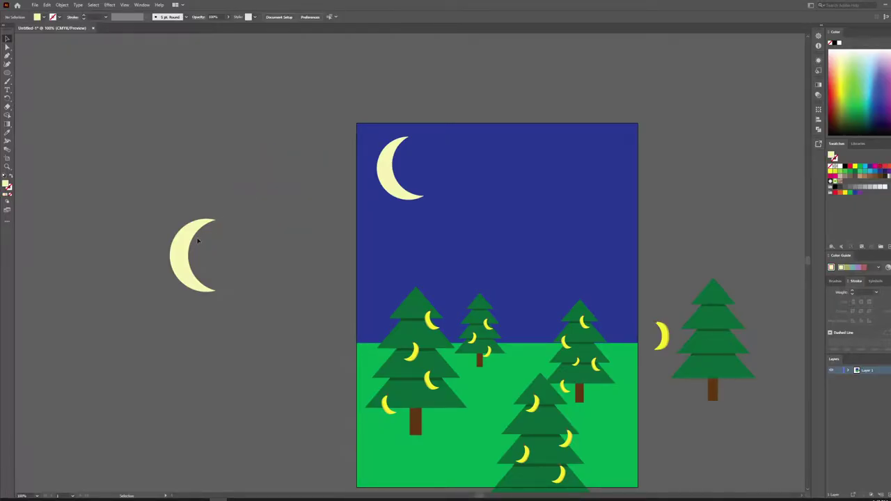
{"action": "left_click_drag", "start_coordinate": [183, 252], "coordinate": [740, 202]}
{"action": "left_click_drag", "start_coordinate": [631, 228], "coordinate": [532, 204]}
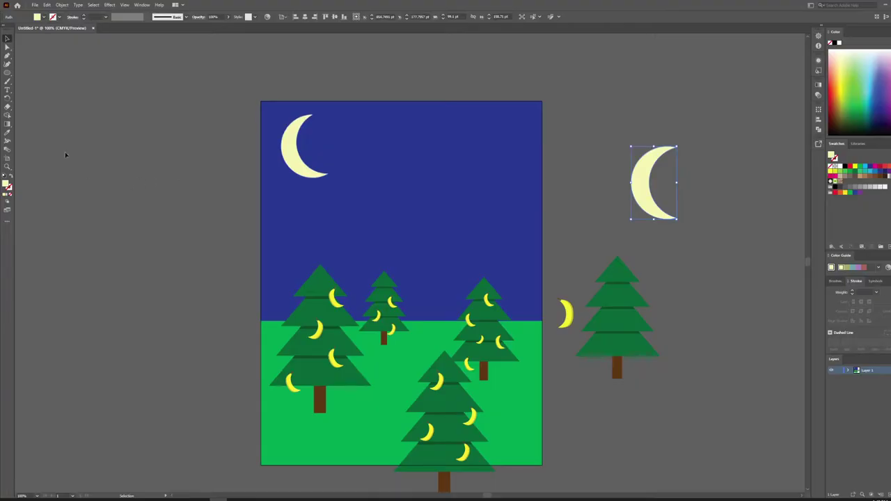
- Draw a cluster of overlapping light gray ellipses beside the artboard's upper left to form a cloud
{"action": "left_click", "coordinate": [7, 73]}
{"action": "left_click_drag", "start_coordinate": [147, 156], "coordinate": [211, 143]}
{"action": "left_click", "coordinate": [43, 16]}
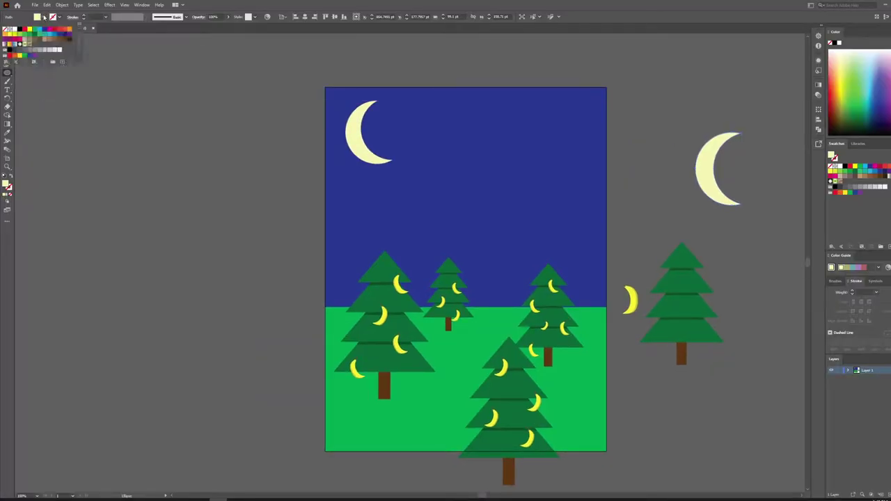
{"action": "left_click", "coordinate": [56, 53]}
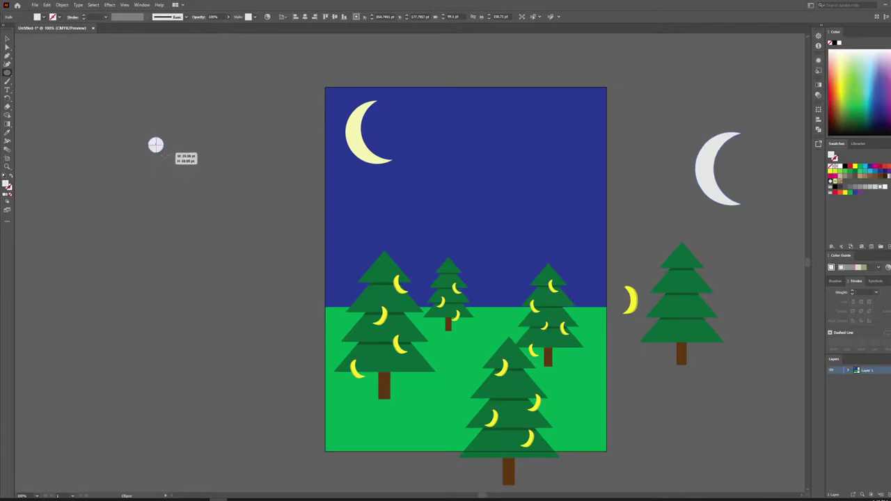
{"action": "left_click_drag", "start_coordinate": [148, 137], "coordinate": [182, 170]}
{"action": "left_click_drag", "start_coordinate": [193, 139], "coordinate": [169, 154]}
{"action": "left_click_drag", "start_coordinate": [224, 137], "coordinate": [188, 166]}
{"action": "mouse_move", "coordinate": [245, 192]}
{"action": "left_mouse_down"}
{"action": "mouse_move", "coordinate": [198, 161]}
{"action": "mouse_move", "coordinate": [201, 154]}
{"action": "left_mouse_up"}
{"action": "mouse_move", "coordinate": [248, 126]}
{"action": "left_mouse_down"}
{"action": "mouse_move", "coordinate": [233, 139]}
{"action": "mouse_move", "coordinate": [248, 125]}
{"action": "mouse_move", "coordinate": [259, 144]}
{"action": "mouse_move", "coordinate": [225, 173]}
{"action": "left_mouse_up"}
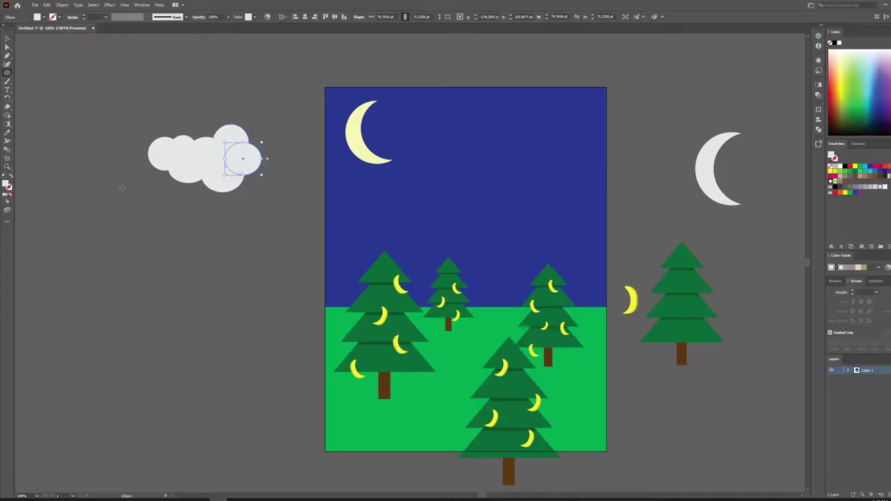
- Rearrange the cloud's ellipses into a more even outline and add a small circle at its lower left
{"action": "key", "text": "v"}
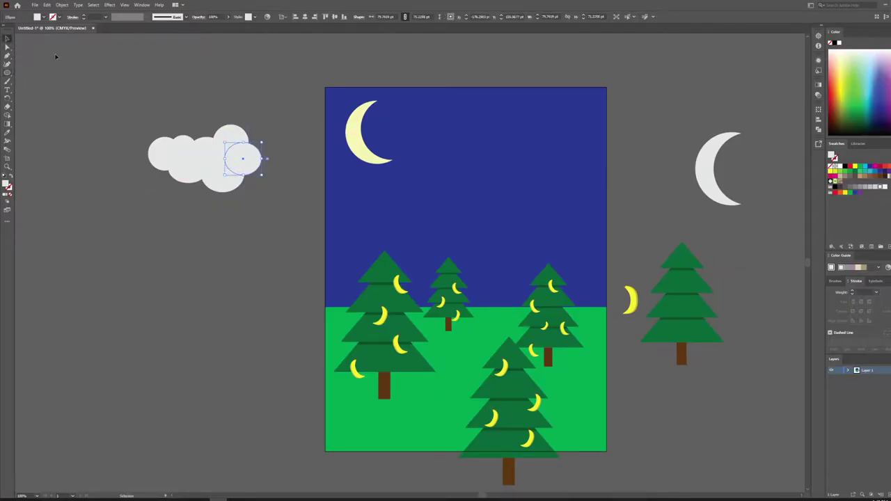
{"action": "left_click", "coordinate": [253, 127]}
{"action": "mouse_move", "coordinate": [248, 157]}
{"action": "left_mouse_down"}
{"action": "mouse_move", "coordinate": [246, 144]}
{"action": "mouse_move", "coordinate": [238, 171]}
{"action": "left_mouse_up"}
{"action": "left_click", "coordinate": [293, 183]}
{"action": "left_click_drag", "start_coordinate": [181, 149], "coordinate": [170, 173]}
{"action": "left_click", "coordinate": [270, 211]}
{"action": "left_click_drag", "start_coordinate": [223, 179], "coordinate": [218, 174]}
{"action": "left_click", "coordinate": [271, 208]}
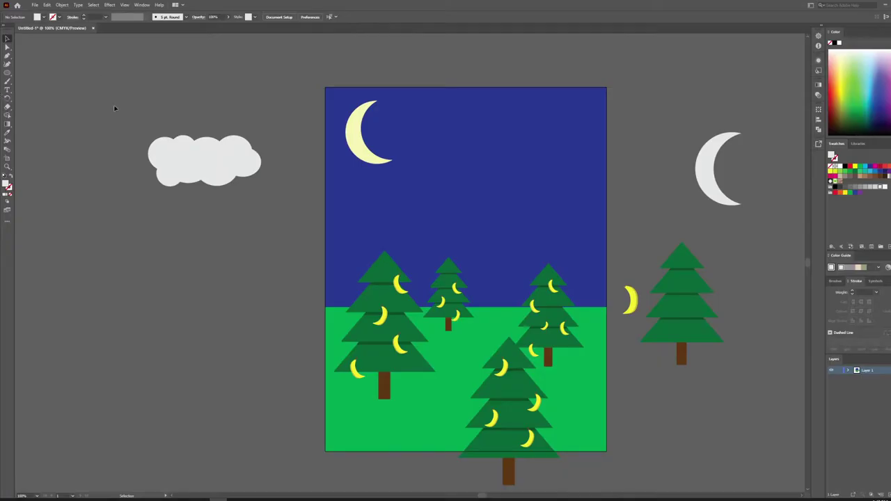
- Merge all the cloud's ellipses into a single shape with the Shape Builder tool
{"action": "left_click", "coordinate": [208, 166]}
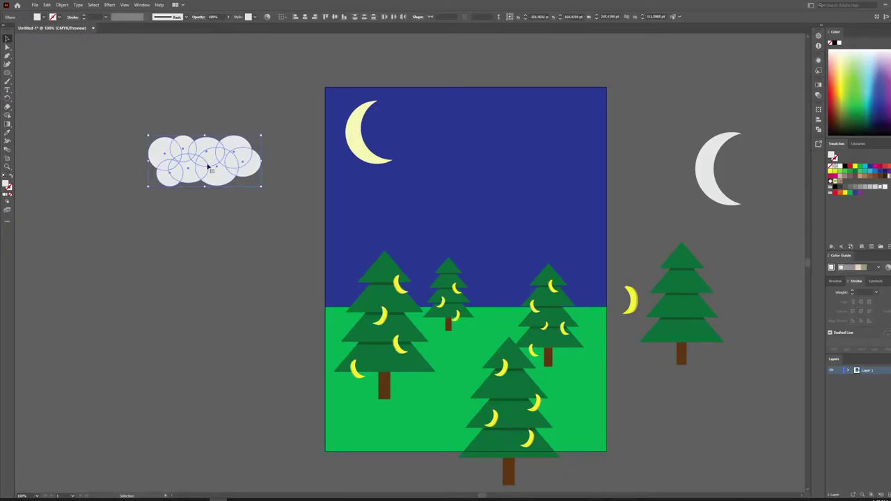
{"action": "left_click", "coordinate": [9, 115]}
{"action": "mouse_move", "coordinate": [174, 167]}
{"action": "left_mouse_down"}
{"action": "mouse_move", "coordinate": [194, 173]}
{"action": "mouse_move", "coordinate": [186, 150]}
{"action": "mouse_move", "coordinate": [185, 160]}
{"action": "mouse_move", "coordinate": [207, 148]}
{"action": "mouse_move", "coordinate": [196, 165]}
{"action": "mouse_move", "coordinate": [208, 173]}
{"action": "mouse_move", "coordinate": [217, 177]}
{"action": "mouse_move", "coordinate": [228, 150]}
{"action": "mouse_move", "coordinate": [241, 172]}
{"action": "left_mouse_up"}
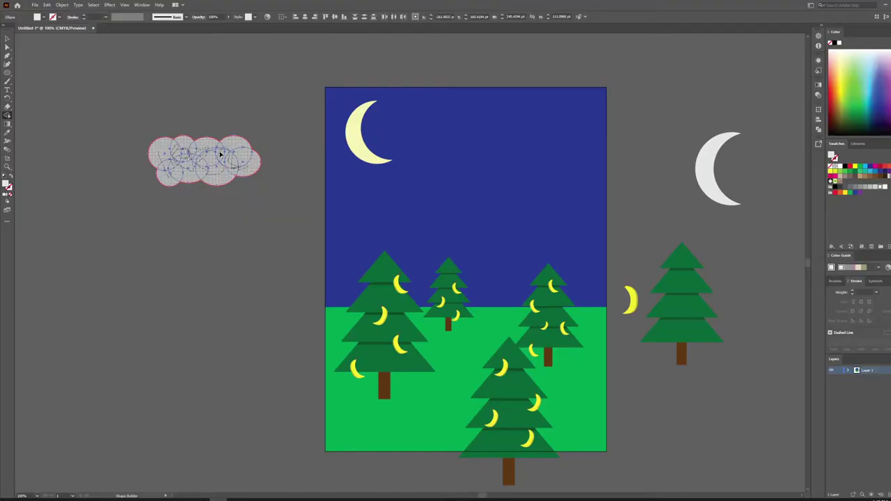
- Keep the merged cloud beside the artboard's upper right and place a slightly smaller copy in the sky's upper right
{"action": "mouse_move", "coordinate": [220, 159]}
{"action": "left_mouse_down"}
{"action": "mouse_move", "coordinate": [193, 243]}
{"action": "mouse_move", "coordinate": [220, 148]}
{"action": "mouse_move", "coordinate": [164, 152]}
{"action": "mouse_move", "coordinate": [429, 138]}
{"action": "mouse_move", "coordinate": [424, 147]}
{"action": "mouse_move", "coordinate": [409, 137]}
{"action": "mouse_move", "coordinate": [430, 147]}
{"action": "mouse_move", "coordinate": [470, 143]}
{"action": "mouse_move", "coordinate": [452, 145]}
{"action": "mouse_move", "coordinate": [614, 114]}
{"action": "mouse_move", "coordinate": [613, 105]}
{"action": "left_mouse_up"}
{"action": "left_click", "coordinate": [7, 39]}
{"action": "key", "text": "ctrl+z"}
{"action": "left_click", "coordinate": [682, 83]}
{"action": "left_click", "coordinate": [555, 135]}
{"action": "left_click_drag", "start_coordinate": [555, 135], "coordinate": [524, 136]}
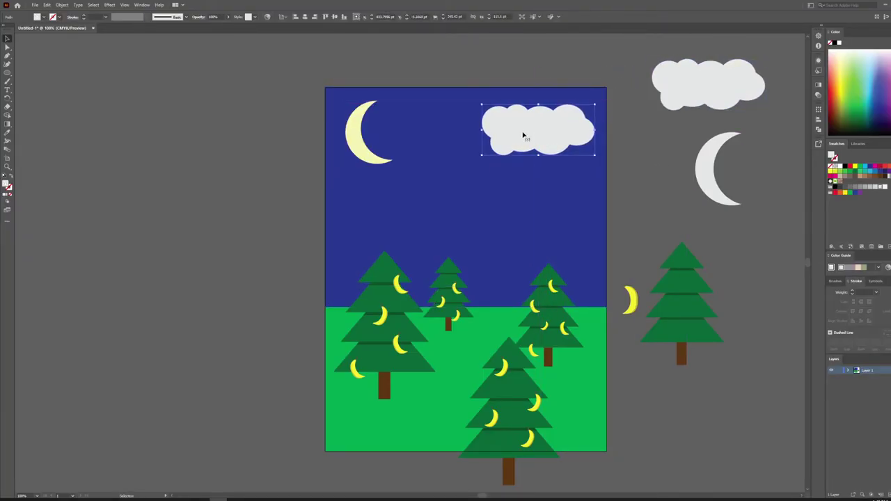
{"action": "left_click_drag", "start_coordinate": [595, 104], "coordinate": [579, 111]}
- Copy the sky cloud next to the moon and reflect the copy across the vertical axis
{"action": "left_click_drag", "start_coordinate": [539, 135], "coordinate": [437, 132]}
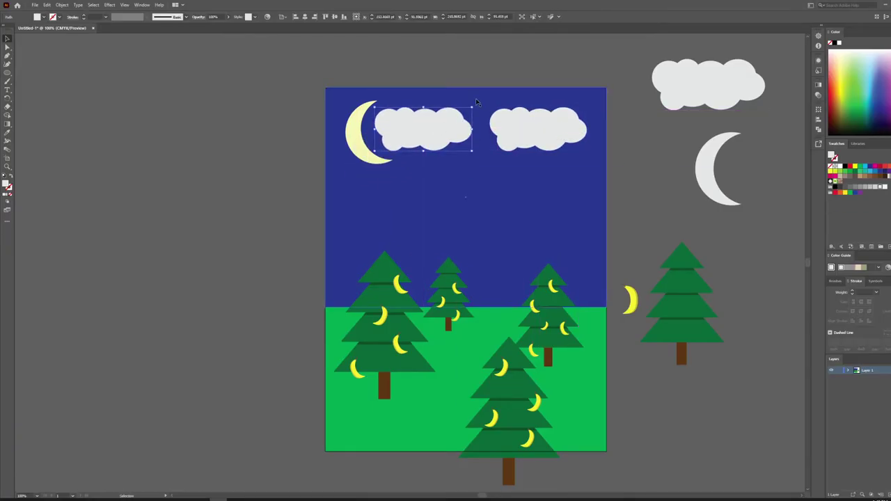
{"action": "right_click", "coordinate": [431, 137]}
{"action": "mouse_move", "coordinate": [466, 255]}
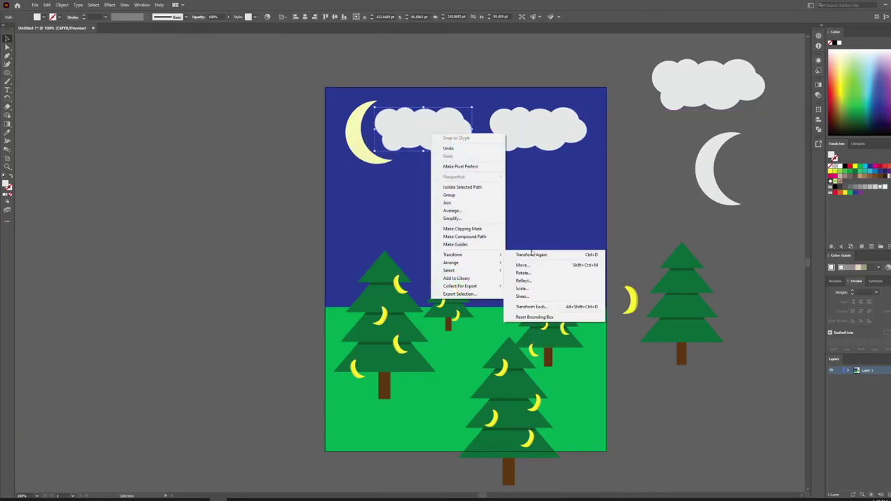
{"action": "left_click", "coordinate": [523, 280]}
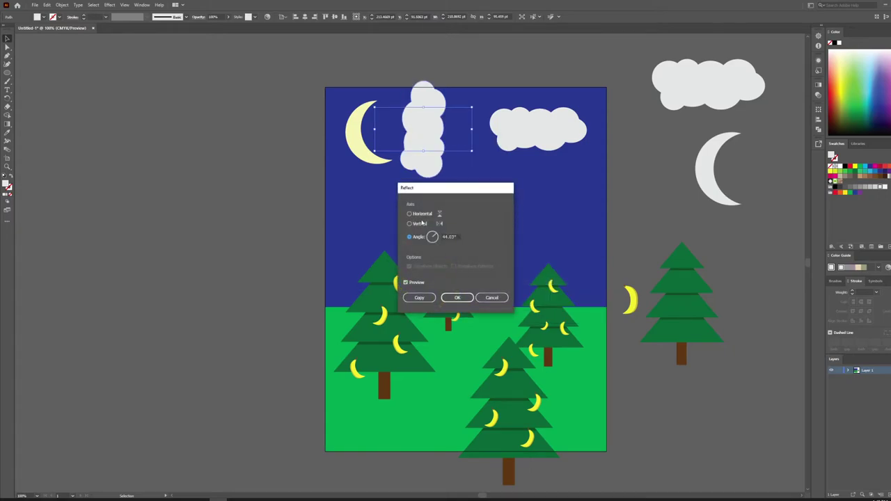
{"action": "left_click", "coordinate": [420, 224]}
{"action": "left_click", "coordinate": [457, 298]}
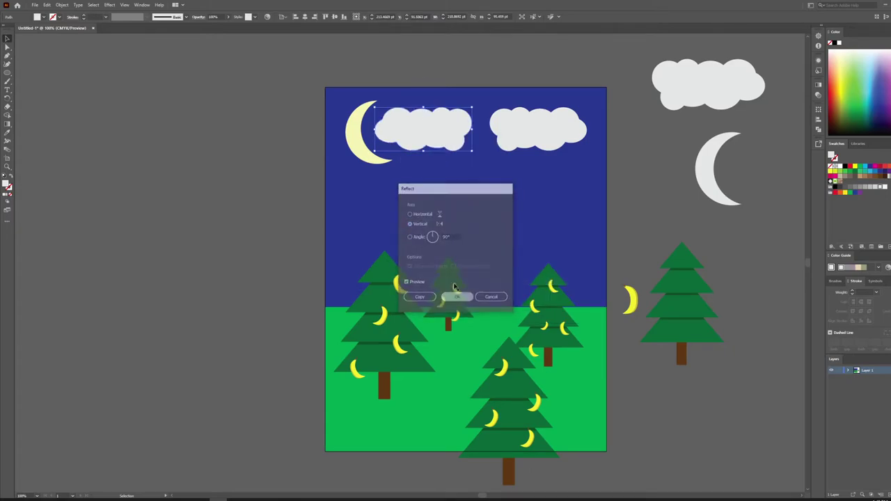
- Shrink the mirrored cloud so it overlaps the moon's inner edge, and set its opacity to 60%
{"action": "left_click_drag", "start_coordinate": [429, 129], "coordinate": [414, 132]}
{"action": "left_click_drag", "start_coordinate": [457, 111], "coordinate": [399, 136]}
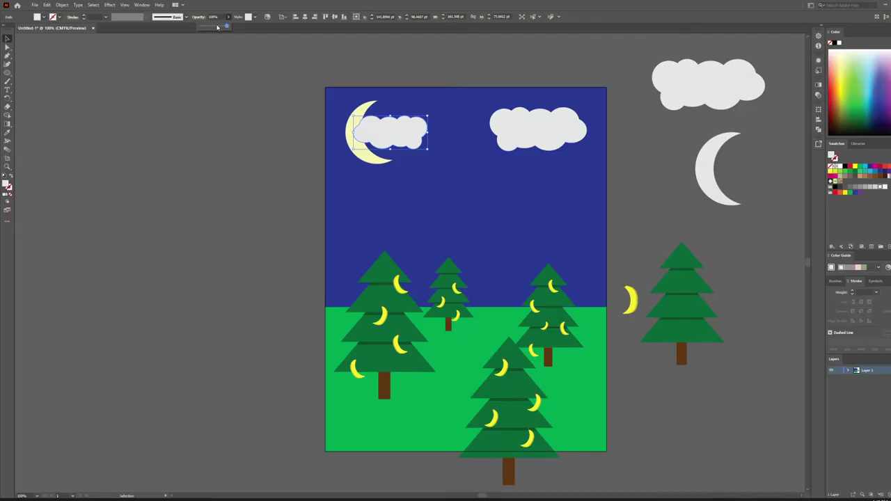
{"action": "left_click", "coordinate": [217, 26]}
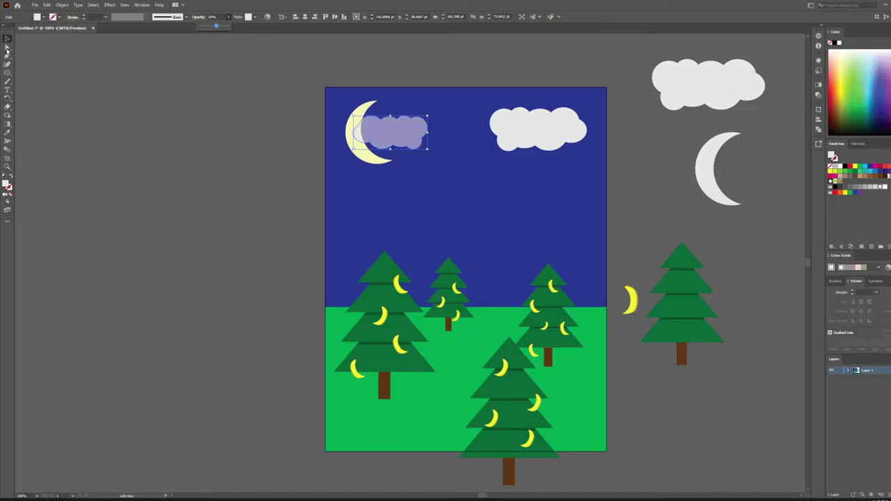
- Set the opacity of the larger cloud in the sky's upper right to 60%
{"action": "left_click", "coordinate": [533, 135]}
{"action": "left_click", "coordinate": [213, 17]}
{"action": "type", "text": "60"}
{"action": "key", "text": "Return"}
{"action": "left_click", "coordinate": [202, 65]}
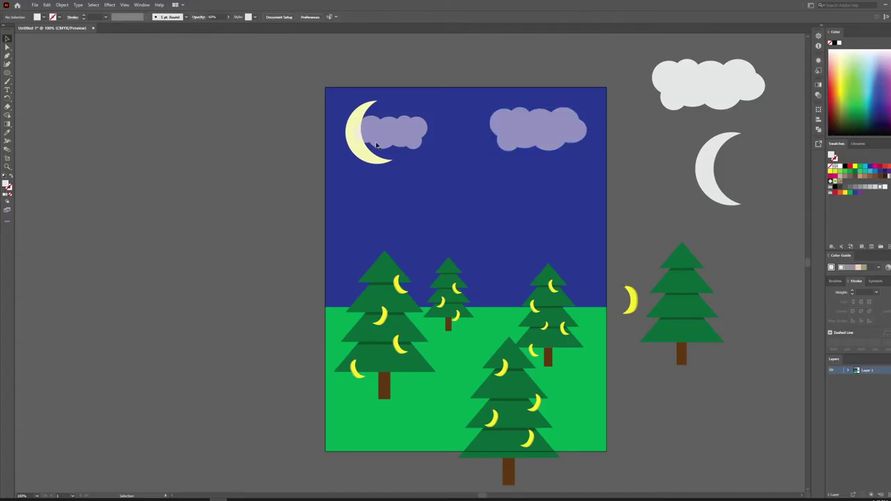
- Move the small cloud down over the moon's lower tip and set both sky clouds' opacity to 75%
{"action": "left_click_drag", "start_coordinate": [398, 138], "coordinate": [408, 154]}
{"action": "left_click", "coordinate": [220, 16]}
{"action": "left_click", "coordinate": [547, 138]}
{"action": "left_click", "coordinate": [214, 17]}
{"action": "type", "text": "75"}
{"action": "left_click", "coordinate": [275, 136]}
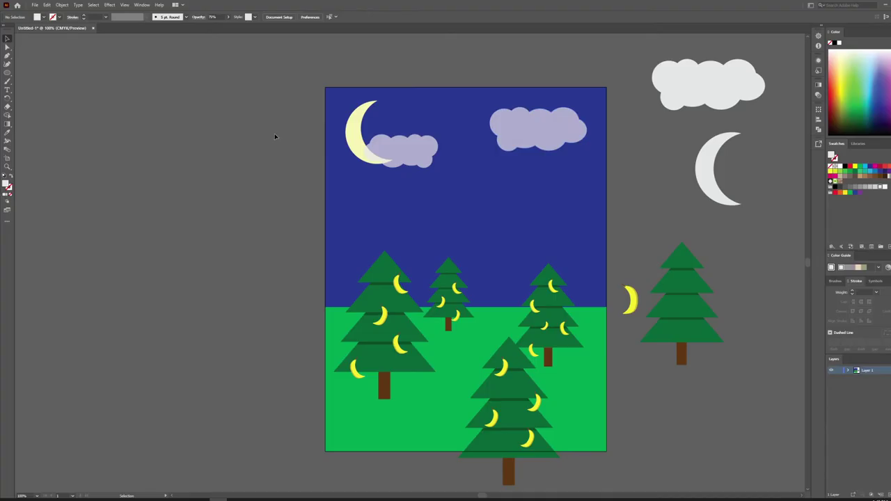